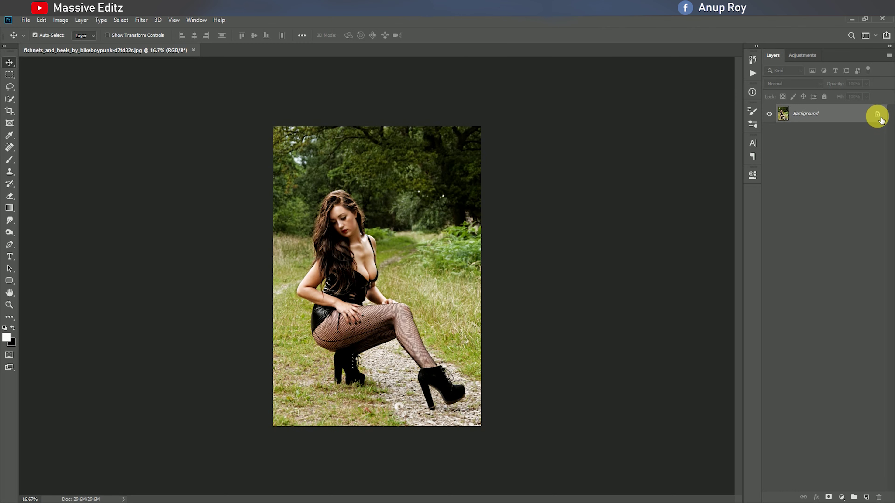
# Unlock the Background as Layer 0 and duplicate it as Layer 0 copy.
pyautogui.click(884, 116)
pyautogui.moveTo(849, 120); pyautogui.dragTo(865, 496)
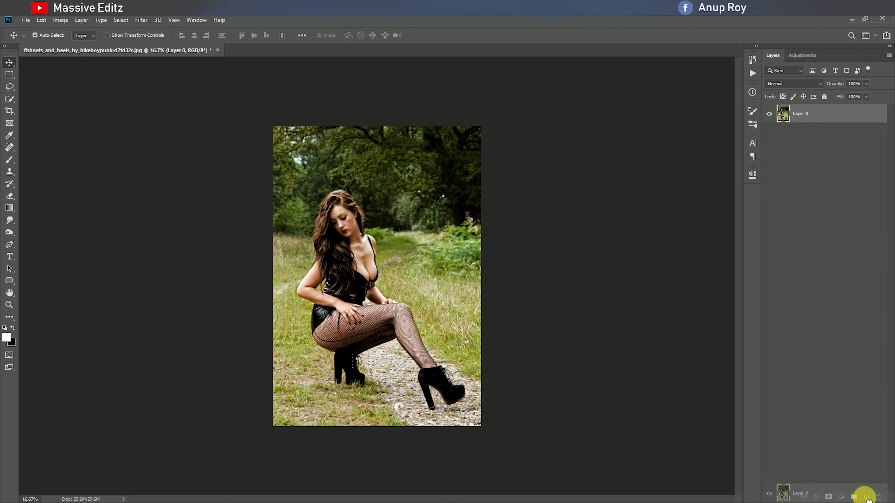
pyautogui.scroll(4, 352, 207)
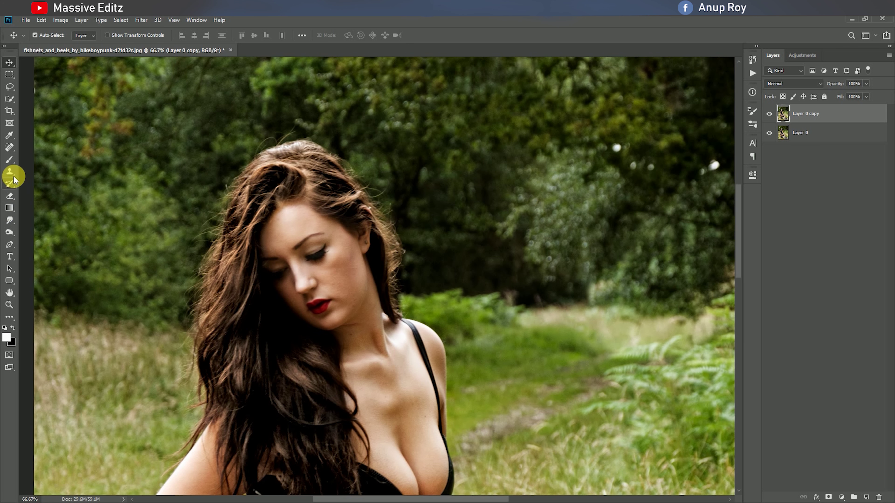
# Heal a cheek blemish beside the eye with a smaller Spot Healing Brush.
pyautogui.click(9, 147)
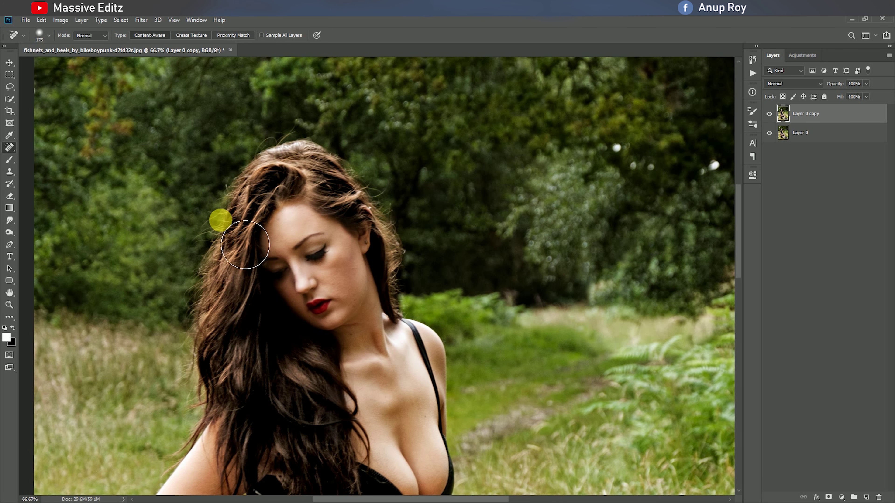
pyautogui.press('[')
pyautogui.press('[')
pyautogui.press('[')
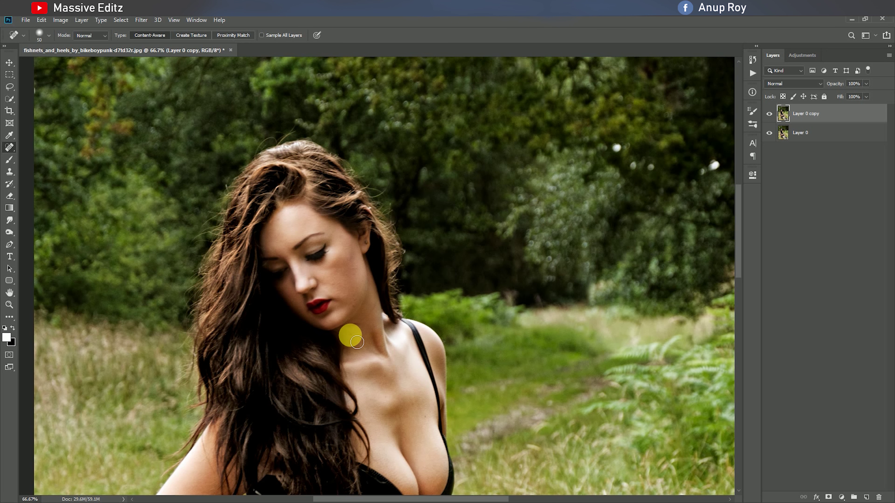
pyautogui.click(340, 258)
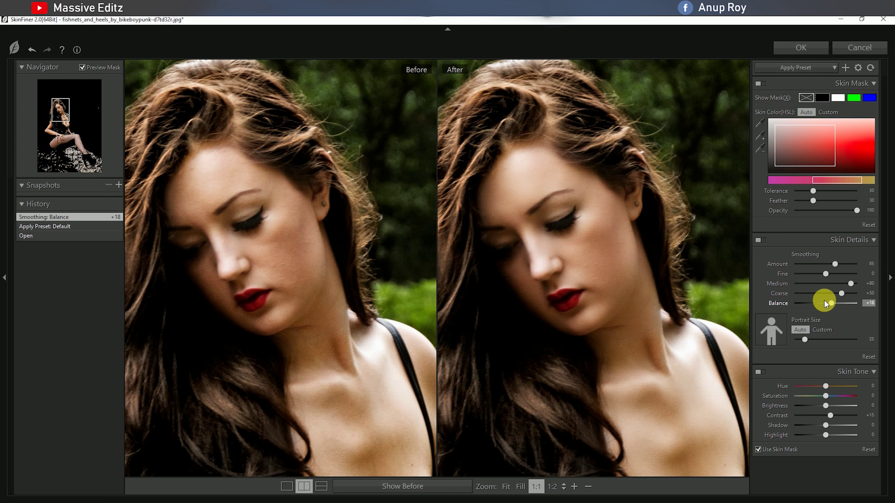
# In SkinFiner, set skin-tone Brightness +21 and Highlight -18, and adjust the portrait size setting.
pyautogui.moveTo(832, 413); pyautogui.dragTo(834, 413)
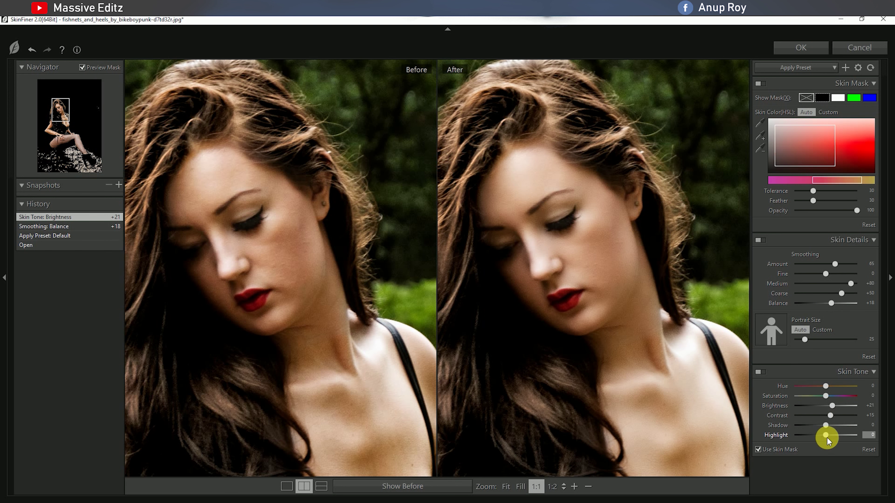
pyautogui.moveTo(820, 436); pyautogui.dragTo(819, 435)
pyautogui.click(805, 339)
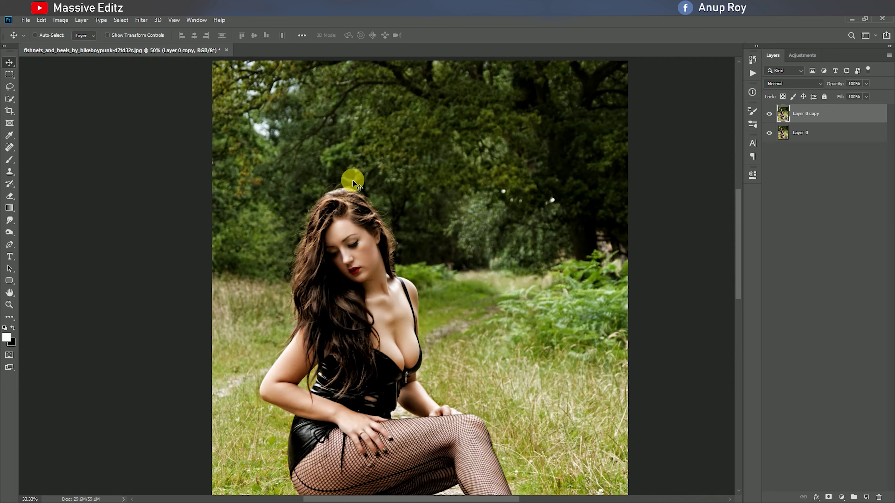
# Duplicate the retouched layer and Quick-Select the woman, starting from her head and hair.
pyautogui.hotkey('ctrl', '-')
pyautogui.hotkey('ctrl', '-')
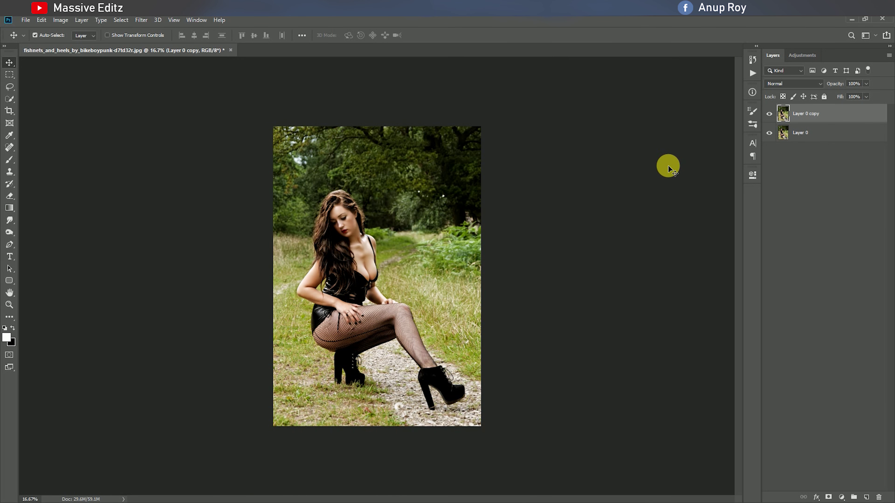
pyautogui.moveTo(821, 116)
pyautogui.mouseDown()
pyautogui.moveTo(873, 412)
pyautogui.moveTo(866, 497)
pyautogui.mouseUp()
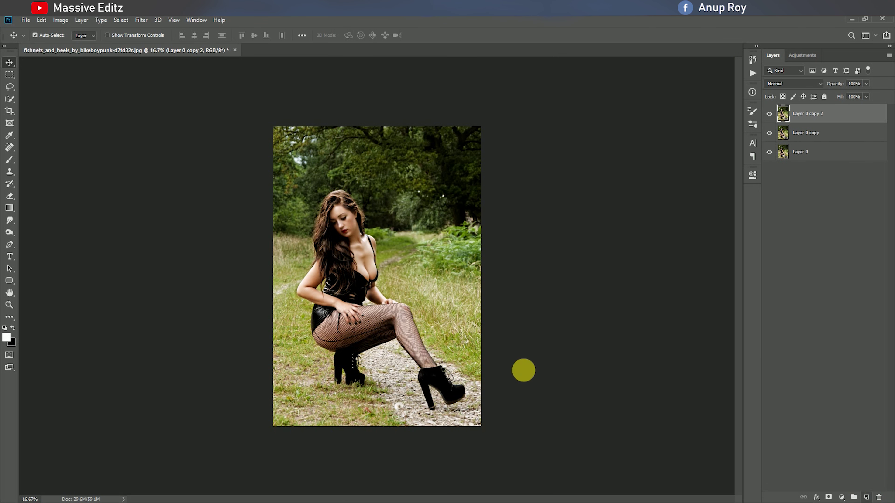
pyautogui.click(10, 99)
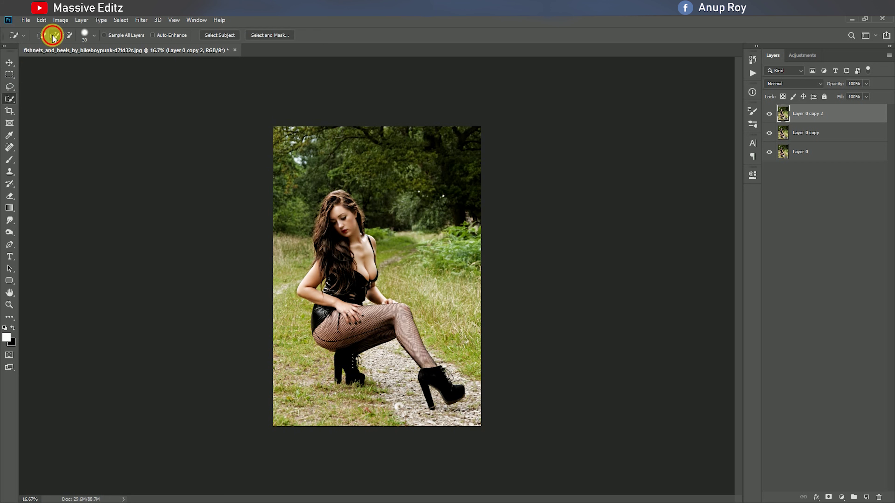
pyautogui.hotkey('ctrl', '+')
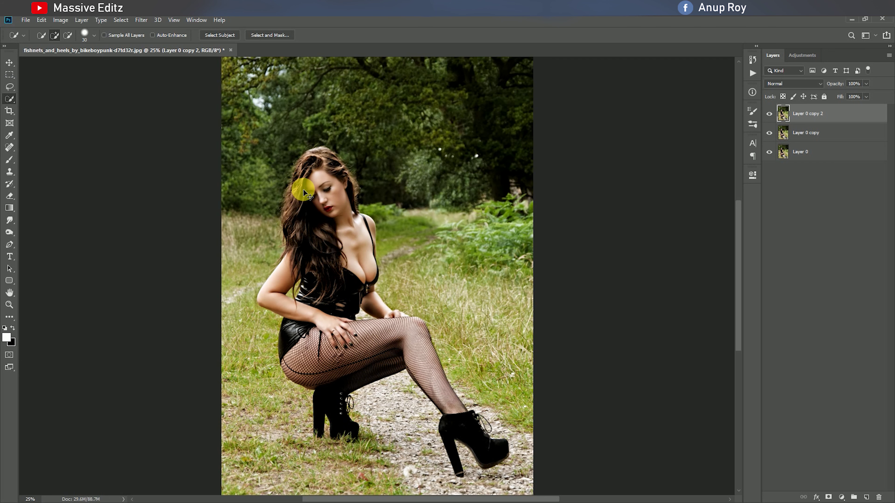
pyautogui.hotkey('ctrl', '+')
pyautogui.moveTo(299, 151)
pyautogui.mouseDown()
pyautogui.moveTo(314, 240)
pyautogui.moveTo(304, 319)
pyautogui.moveTo(402, 327)
pyautogui.moveTo(433, 341)
pyautogui.moveTo(496, 480)
pyautogui.moveTo(326, 406)
pyautogui.moveTo(263, 329)
pyautogui.moveTo(262, 198)
pyautogui.moveTo(290, 116)
pyautogui.moveTo(325, 129)
pyautogui.moveTo(346, 180)
pyautogui.moveTo(326, 124)
pyautogui.moveTo(285, 146)
pyautogui.moveTo(273, 136)
pyautogui.mouseUp()
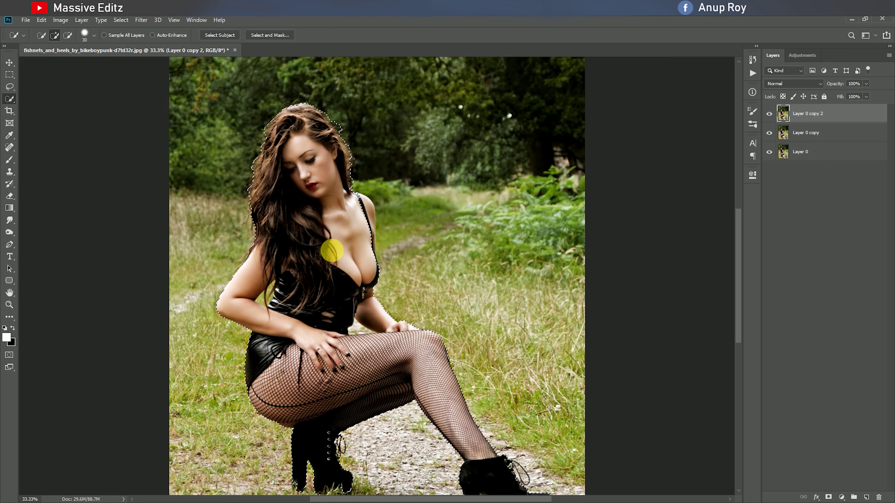
pyautogui.scroll(-5, 259, 200)
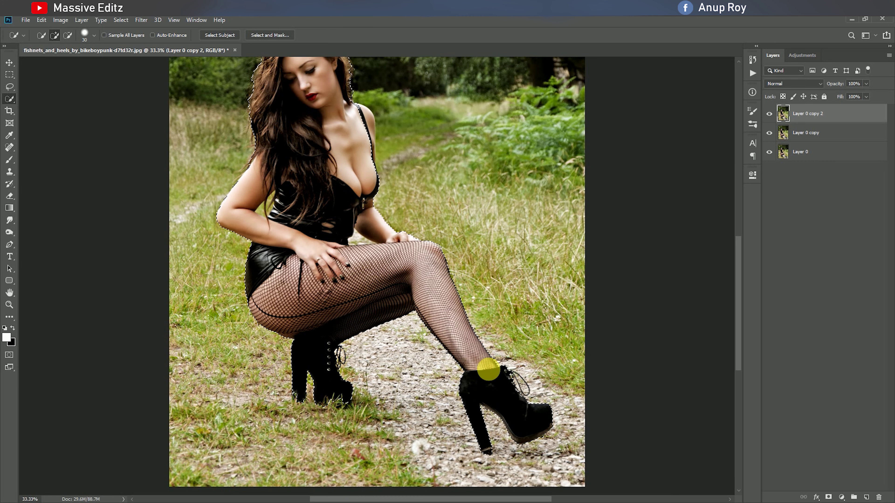
# Refine the selection, trimming edges at the knee and left thigh and adding missed areas.
pyautogui.click(67, 35)
pyautogui.click(455, 275)
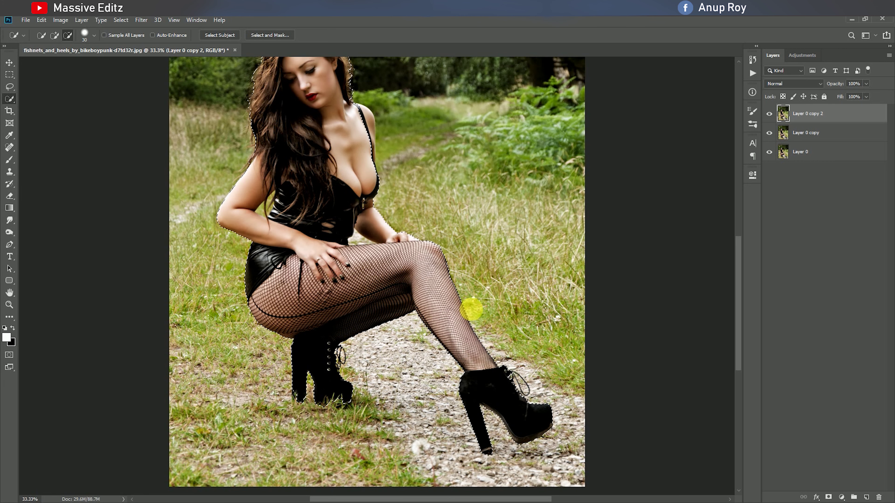
pyautogui.click(255, 325)
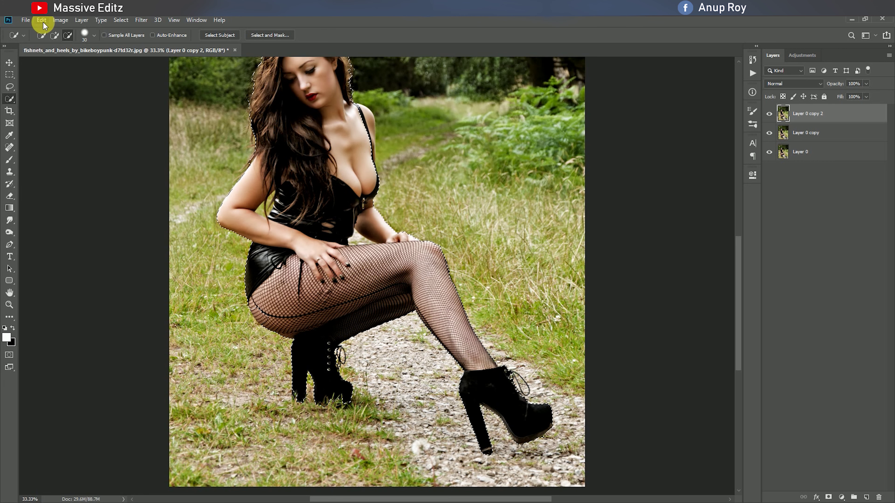
pyautogui.click(57, 36)
pyautogui.scroll(5, 353, 247)
pyautogui.moveTo(359, 230); pyautogui.dragTo(380, 248)
pyautogui.click(54, 35)
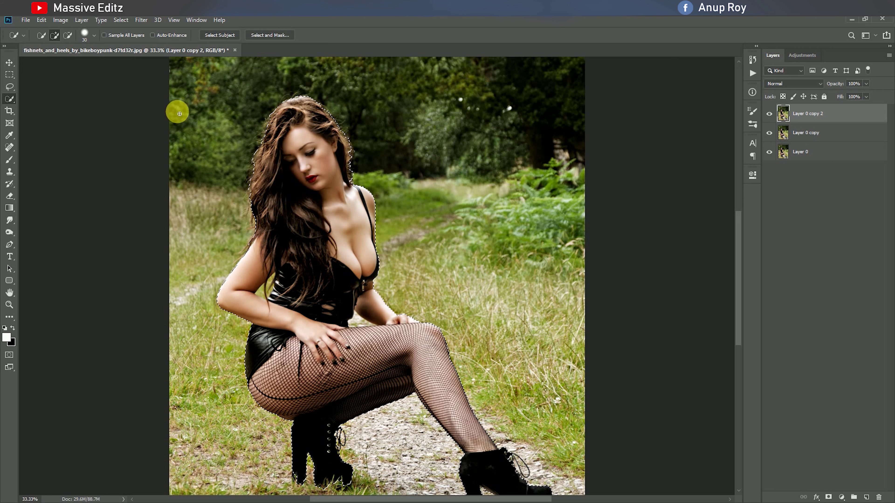
pyautogui.click(68, 35)
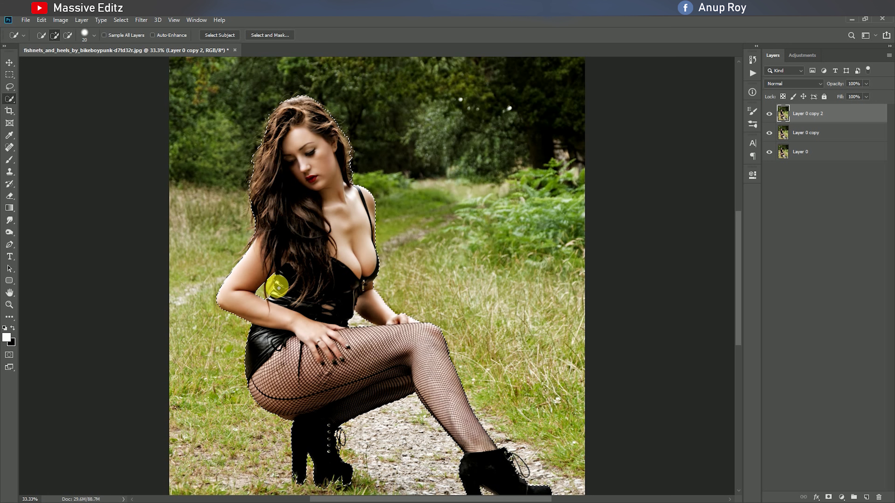
# In Select and Mask, refine the edges and output to New Layer with Layer Mask.
pyautogui.click(276, 35)
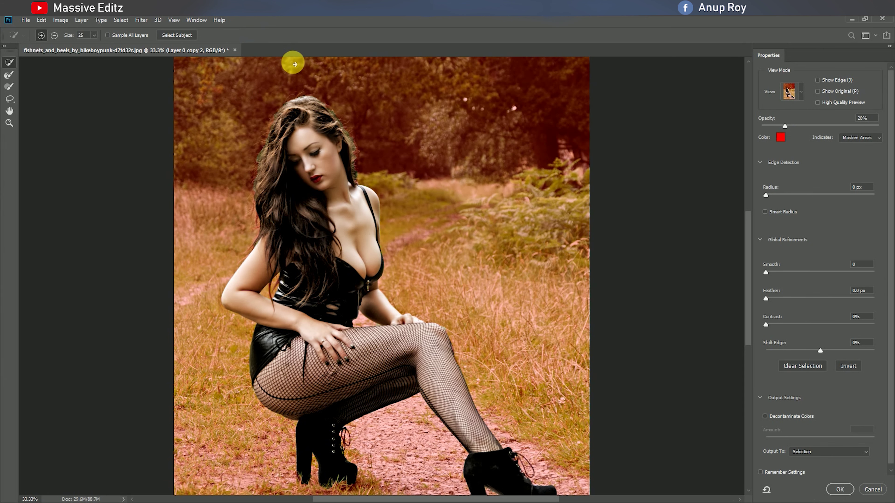
pyautogui.click(54, 35)
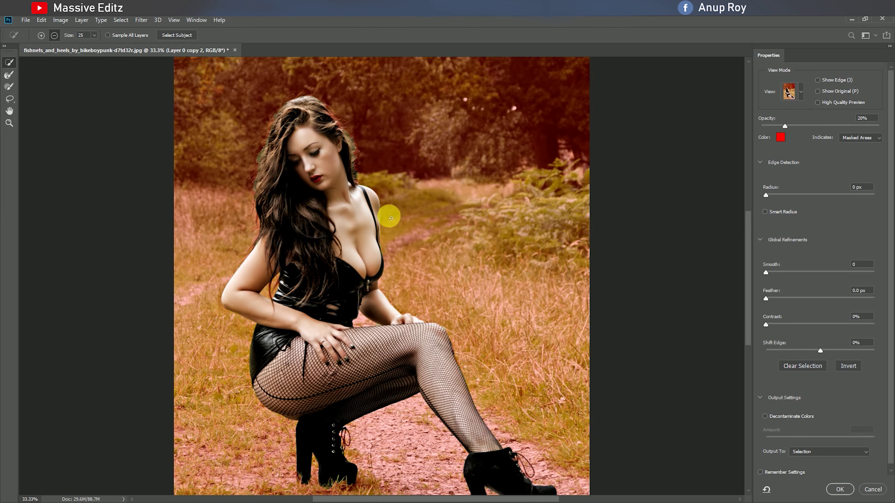
pyautogui.click(41, 35)
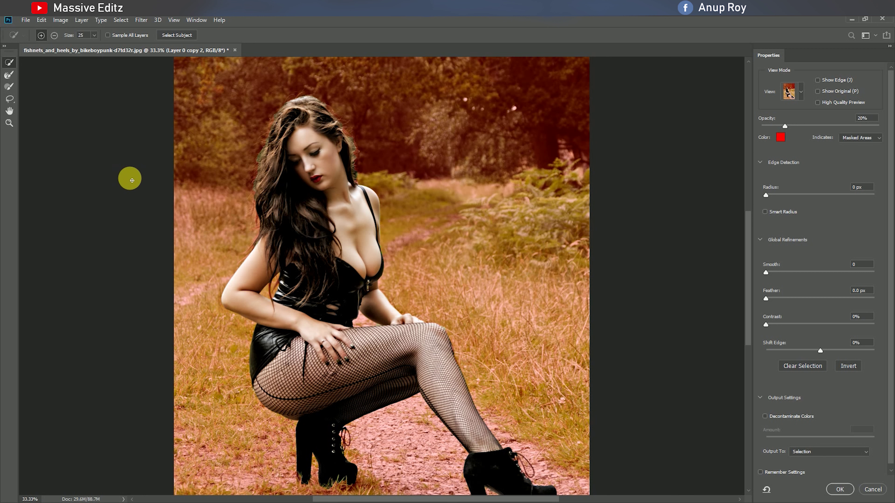
pyautogui.click(853, 452)
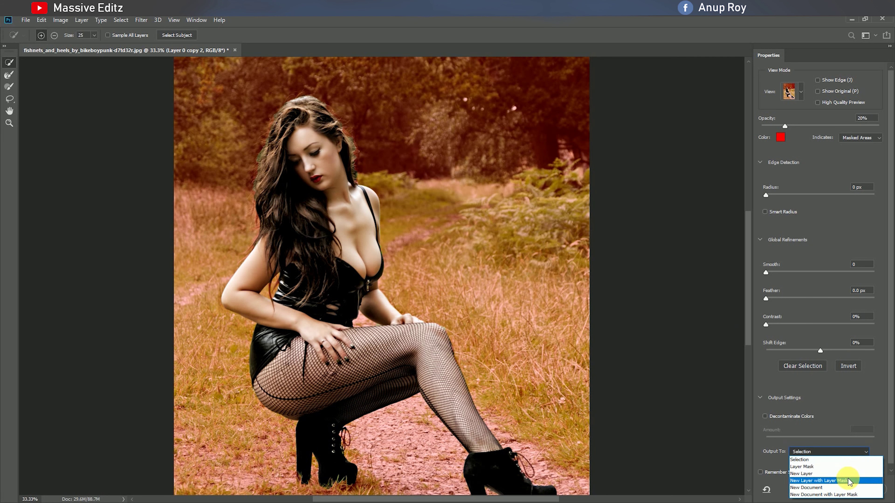
pyautogui.click(853, 472)
pyautogui.click(842, 490)
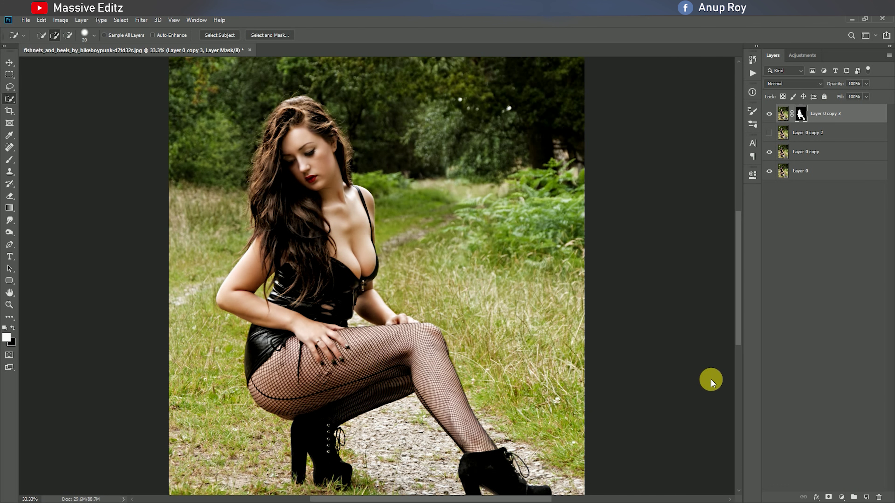
# Load the woman's mask as a selection and make Layer 0 copy 2 visible and active.
pyautogui.press('v')
pyautogui.keyDown('ctrl'); pyautogui.click(801, 113); pyautogui.keyUp('ctrl')
pyautogui.click(769, 133)
pyautogui.click(783, 132)
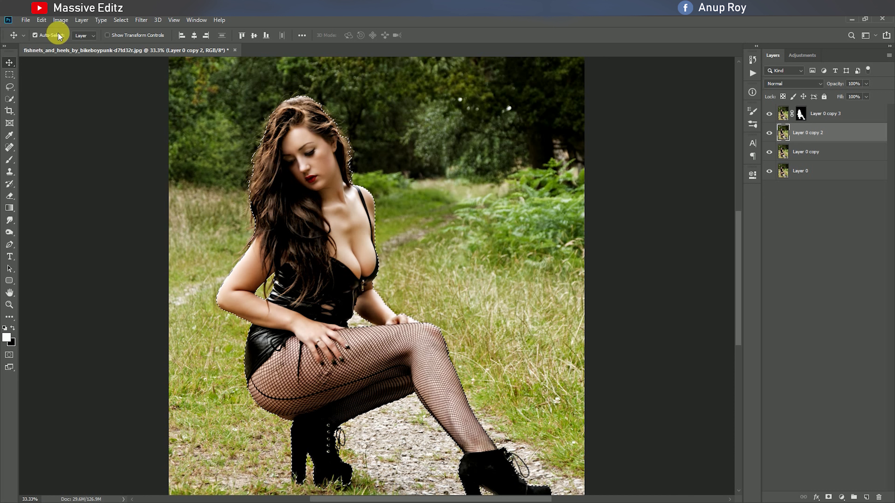
# Fill the selection on Layer 0 copy 2 with Content-Aware fill.
pyautogui.click(26, 20)
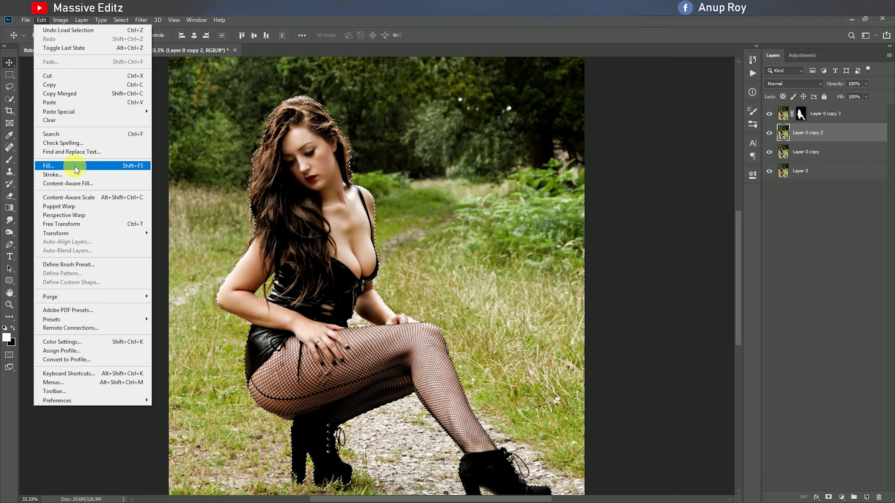
pyautogui.click(76, 167)
pyautogui.click(465, 146)
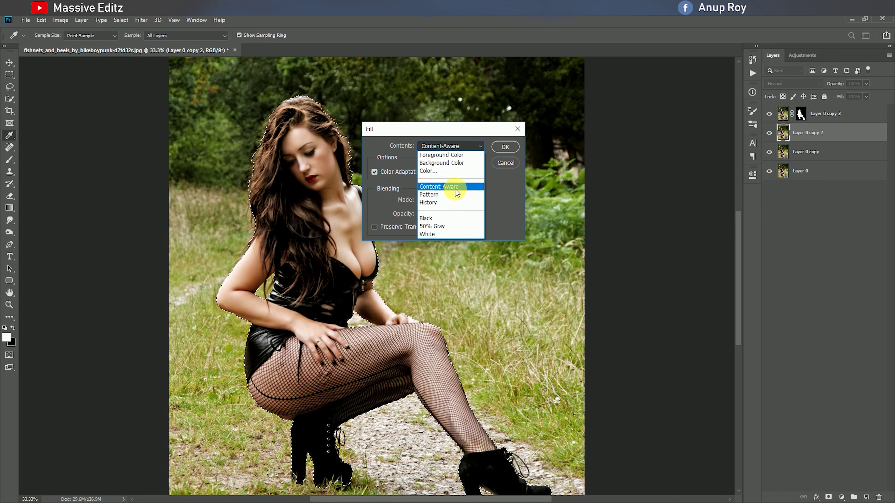
pyautogui.click(455, 189)
pyautogui.click(506, 147)
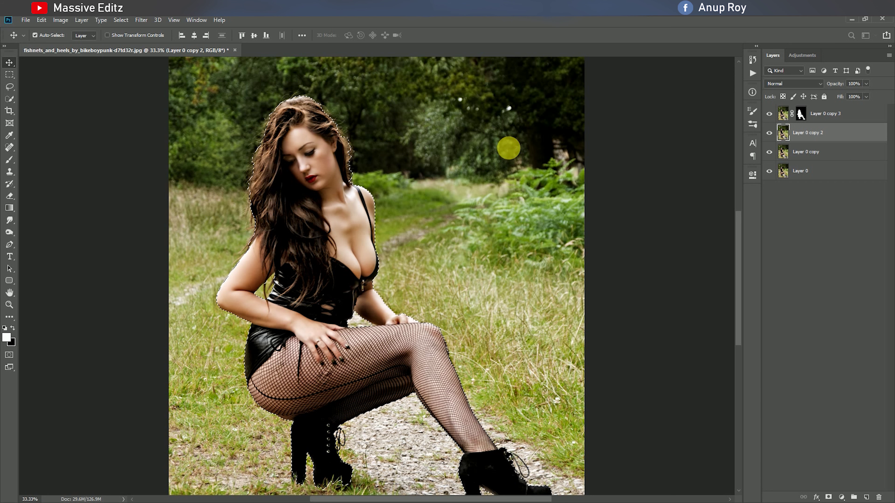
pyautogui.hotkey('ctrl', '-')
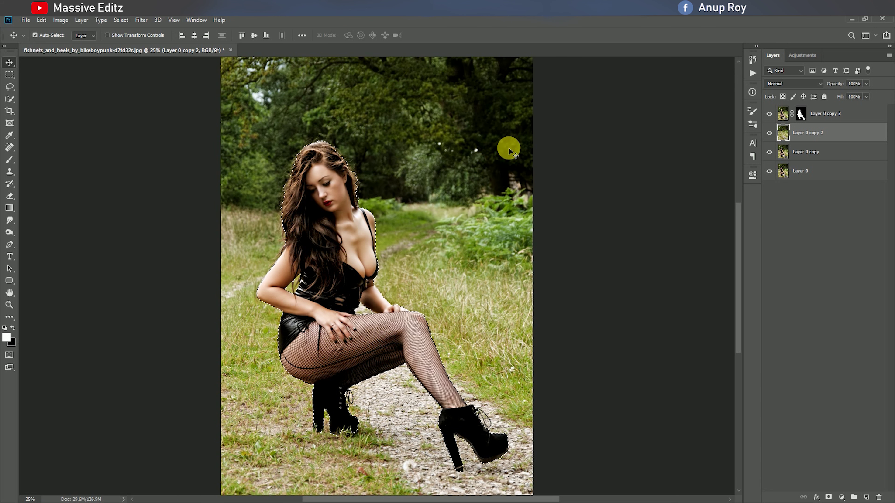
# Hide the cut-out woman, deselect, and set the Spot Healing Brush to 100.
pyautogui.click(769, 114)
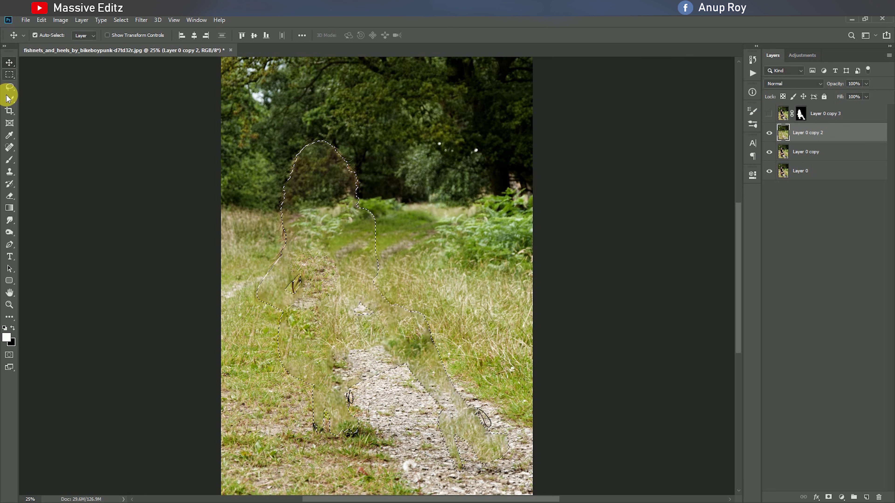
pyautogui.click(9, 147)
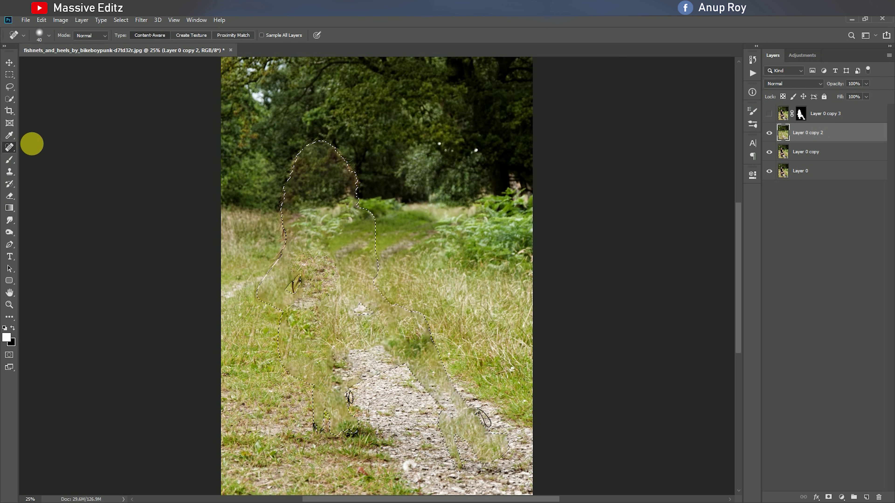
pyautogui.click(141, 20)
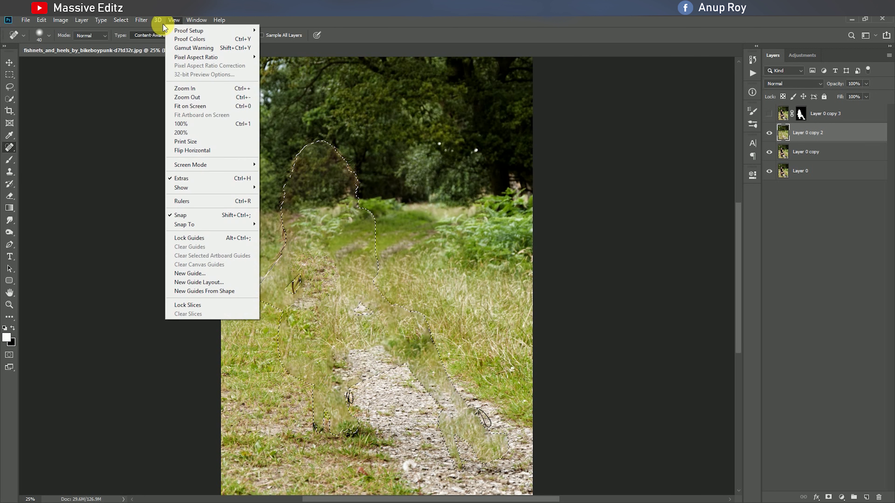
pyautogui.click(130, 39)
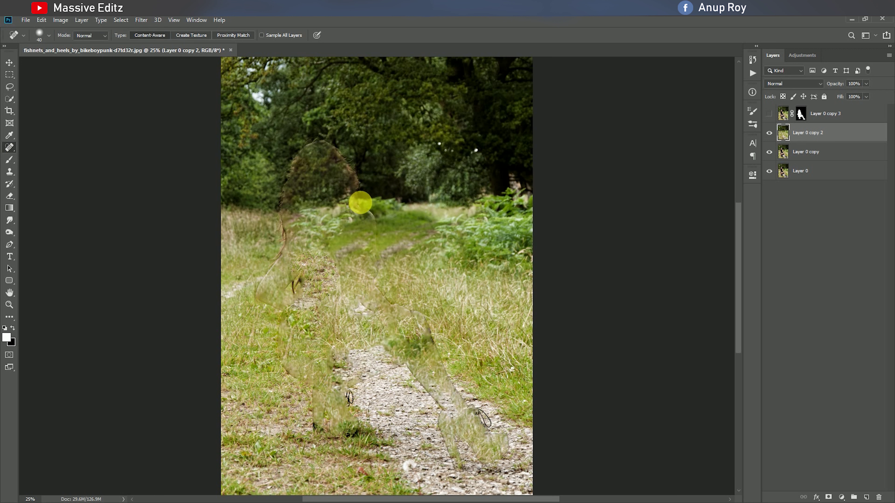
pyautogui.press(']')
pyautogui.press(']')
pyautogui.press(']')
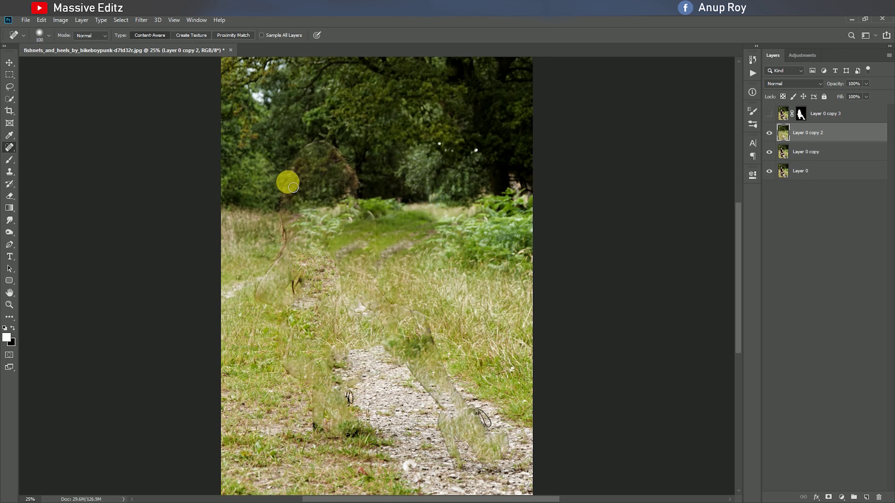
# Heal away the leftover hair traces around and below the head.
pyautogui.moveTo(294, 188); pyautogui.dragTo(279, 267)
pyautogui.click(333, 153)
pyautogui.moveTo(329, 147)
pyautogui.mouseDown()
pyautogui.moveTo(354, 176)
pyautogui.moveTo(356, 210)
pyautogui.moveTo(322, 153)
pyautogui.moveTo(280, 208)
pyautogui.moveTo(281, 190)
pyautogui.mouseUp()
pyautogui.click(288, 281)
pyautogui.moveTo(288, 281); pyautogui.dragTo(302, 304)
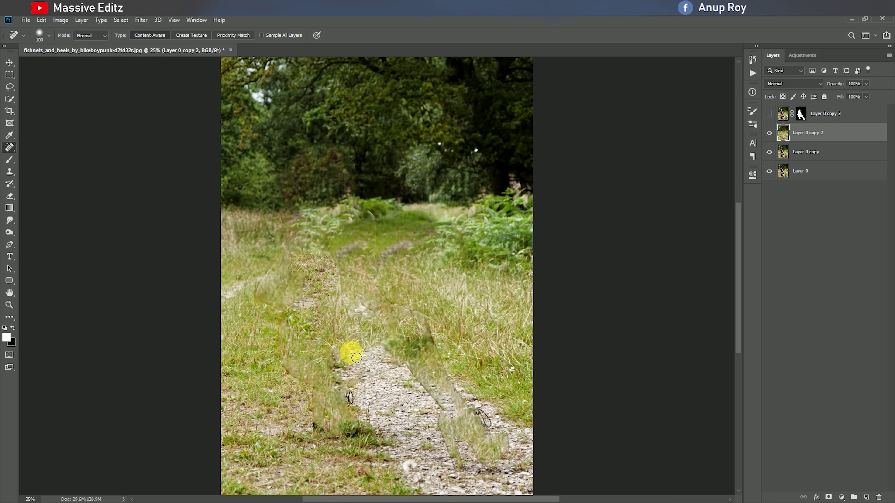
# Heal the remaining shoe, strap and leg traces on the path.
pyautogui.moveTo(349, 392); pyautogui.dragTo(352, 418)
pyautogui.moveTo(469, 412); pyautogui.dragTo(488, 427)
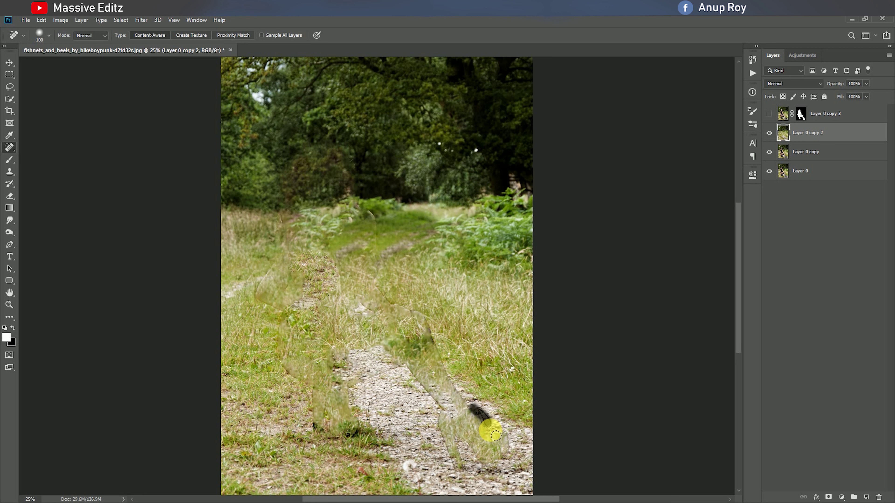
pyautogui.moveTo(433, 335); pyautogui.dragTo(439, 360)
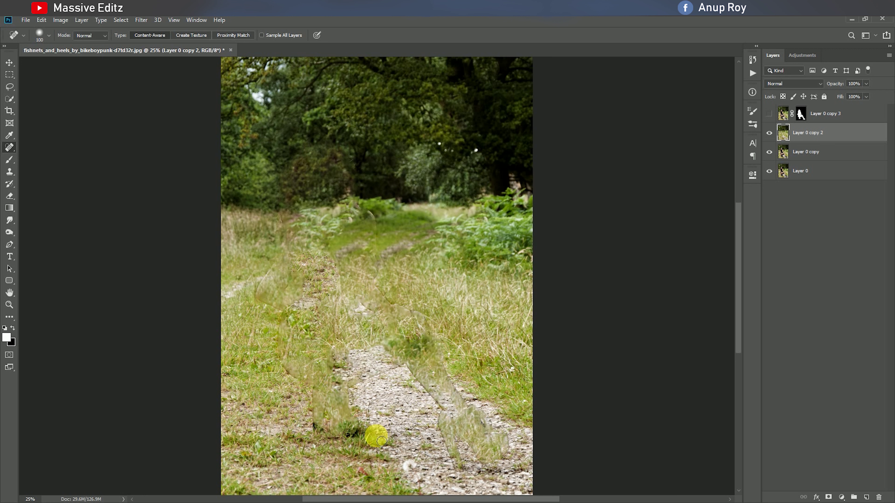
pyautogui.click(313, 425)
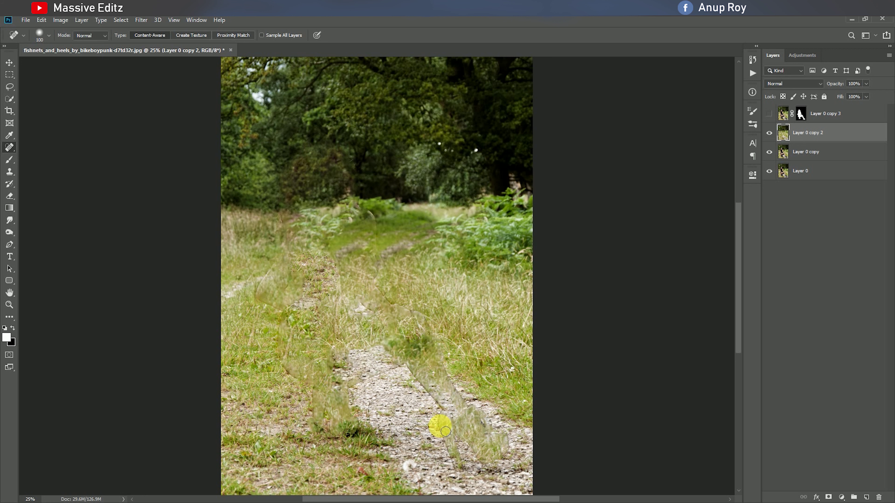
pyautogui.moveTo(435, 415); pyautogui.dragTo(454, 467)
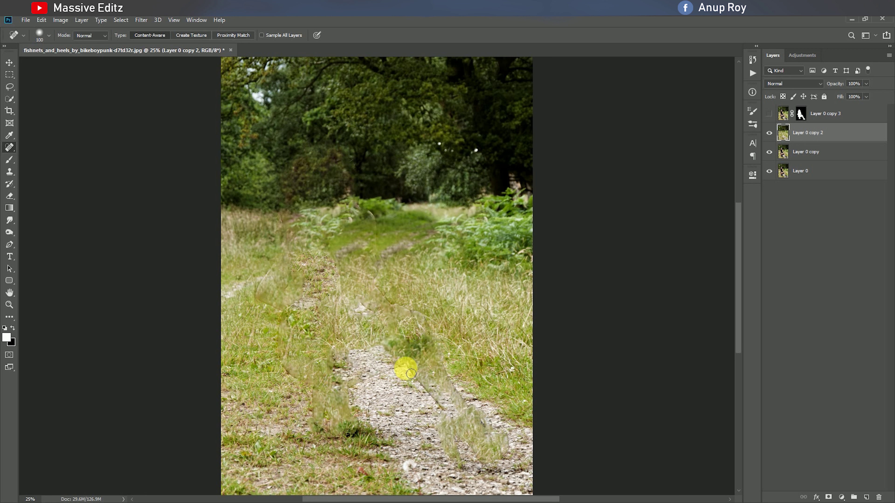
pyautogui.moveTo(399, 365); pyautogui.dragTo(443, 410)
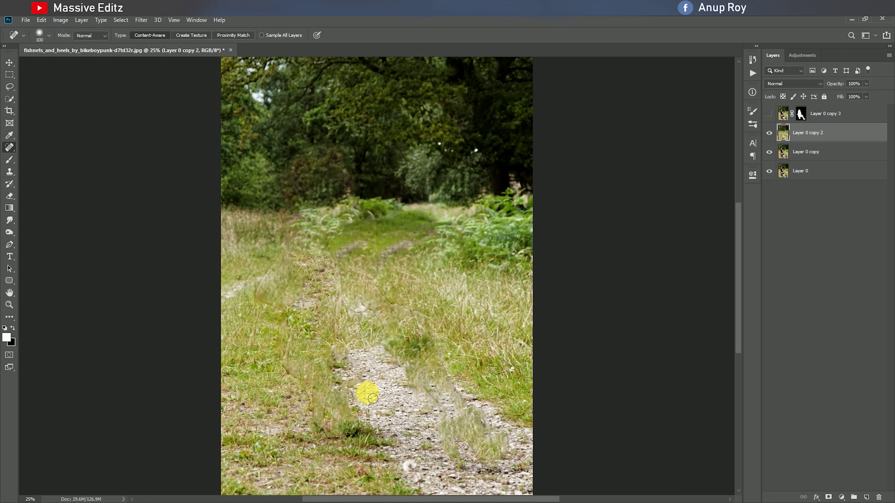
# Apply a 25 px Tilt-Shift blur with the focus band moved down to the lower path.
pyautogui.click(9, 62)
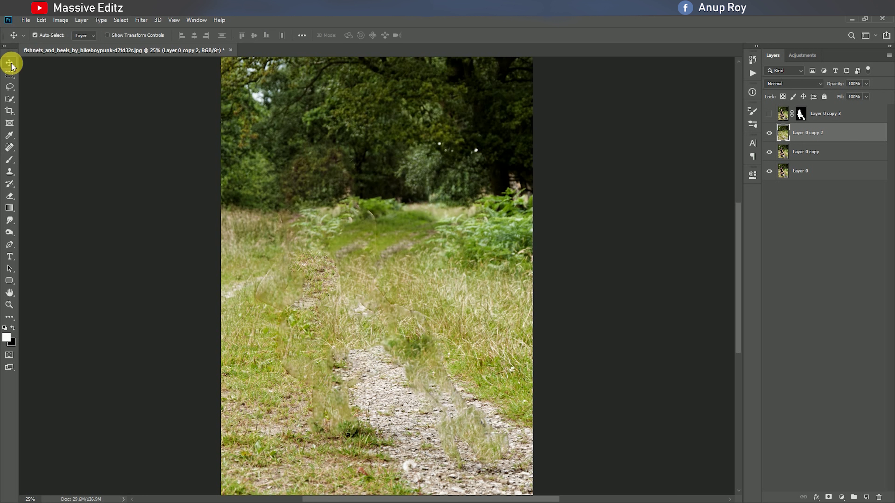
pyautogui.click(136, 22)
pyautogui.moveTo(156, 134)
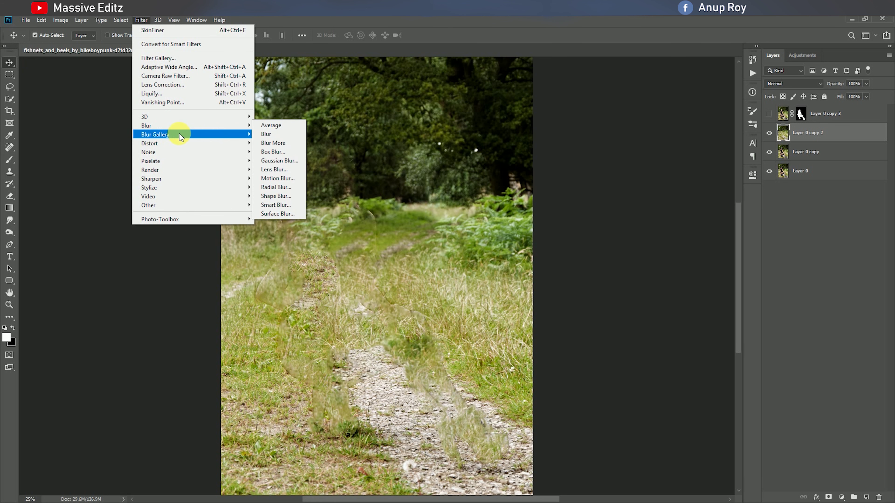
pyautogui.click(272, 152)
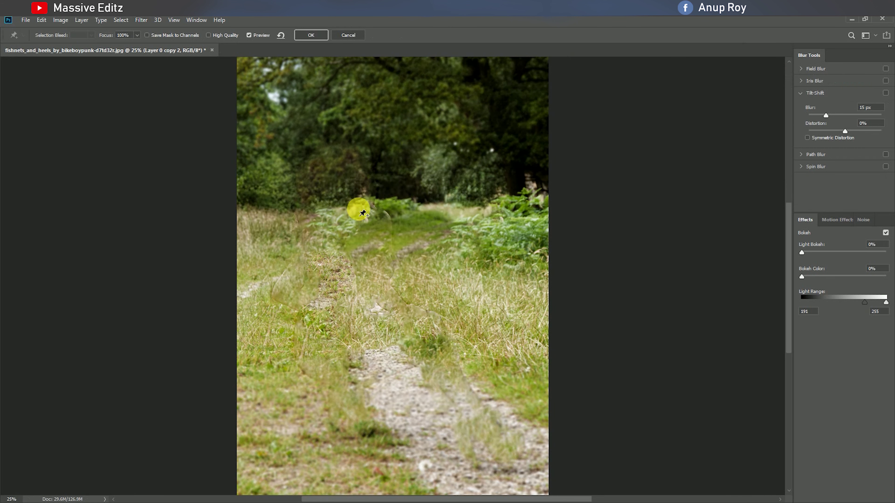
pyautogui.moveTo(387, 275); pyautogui.dragTo(395, 429)
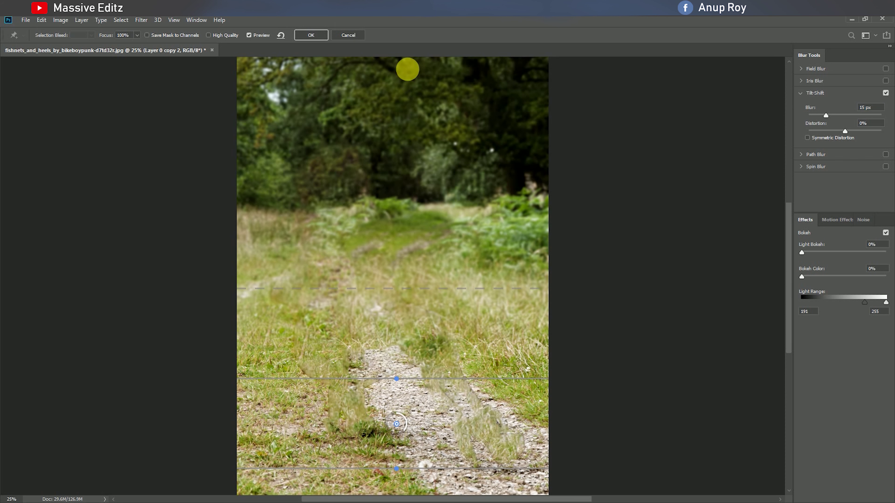
pyautogui.moveTo(830, 119); pyautogui.dragTo(832, 118)
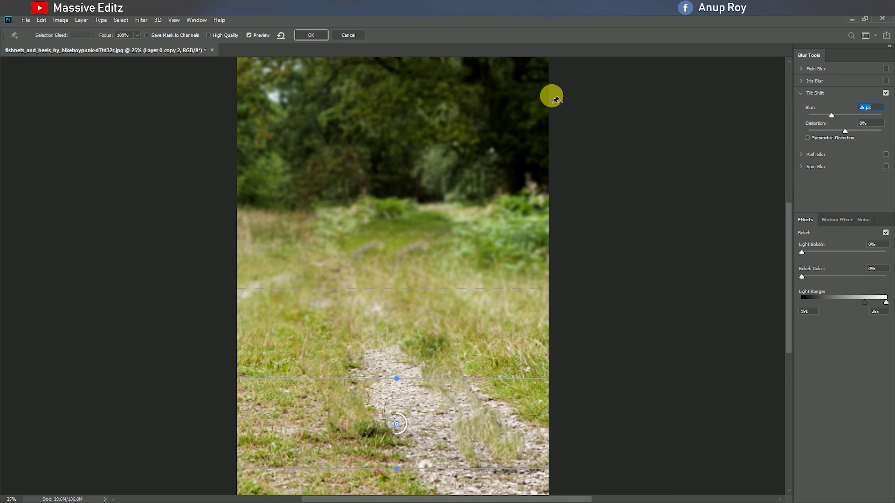
pyautogui.click(314, 35)
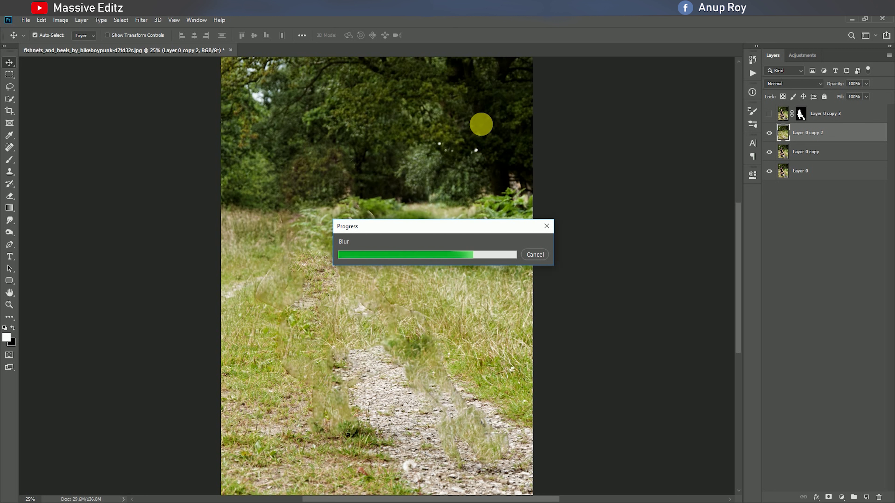
# Show Layer 0 copy 3, stamp visible layers into Layer 1, and add empty Layer 2.
pyautogui.click(769, 114)
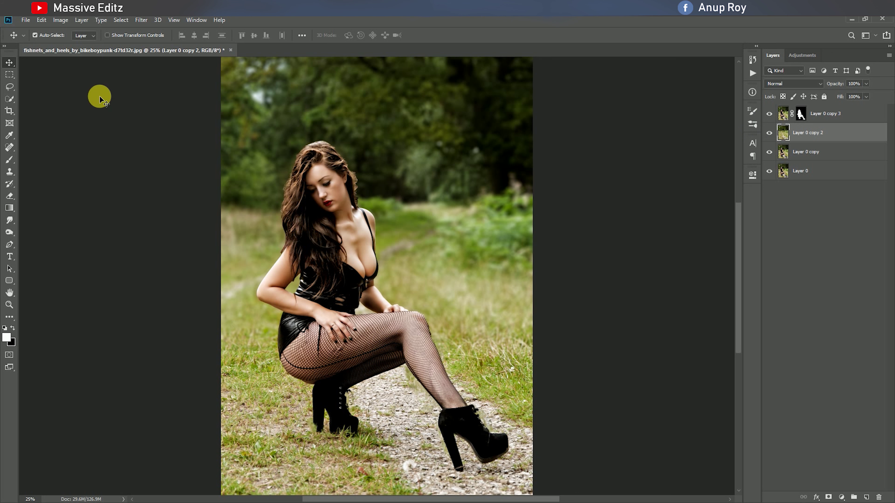
pyautogui.hotkey('ctrl', 'alt', 'shift', 'e')
pyautogui.hotkey('ctrl', '-')
pyautogui.click(866, 497)
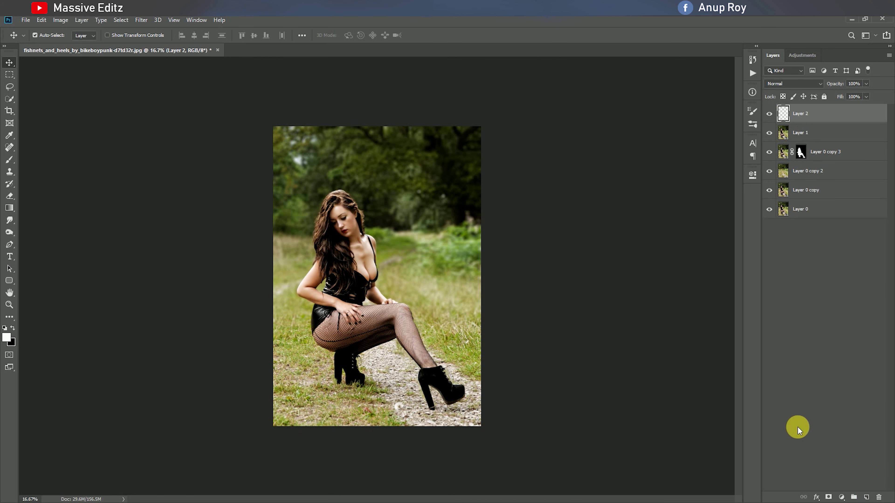
pyautogui.click(6, 338)
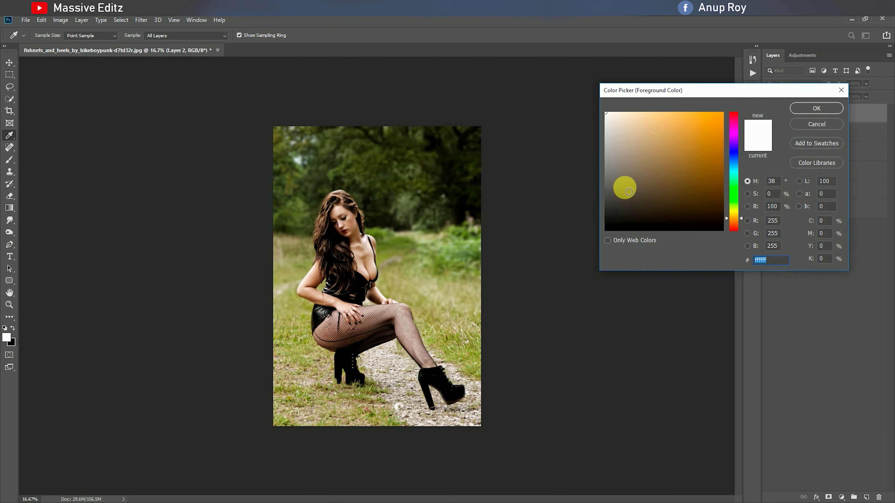
# Set the foreground colour to a saturated orange (e26204).
pyautogui.click(718, 148)
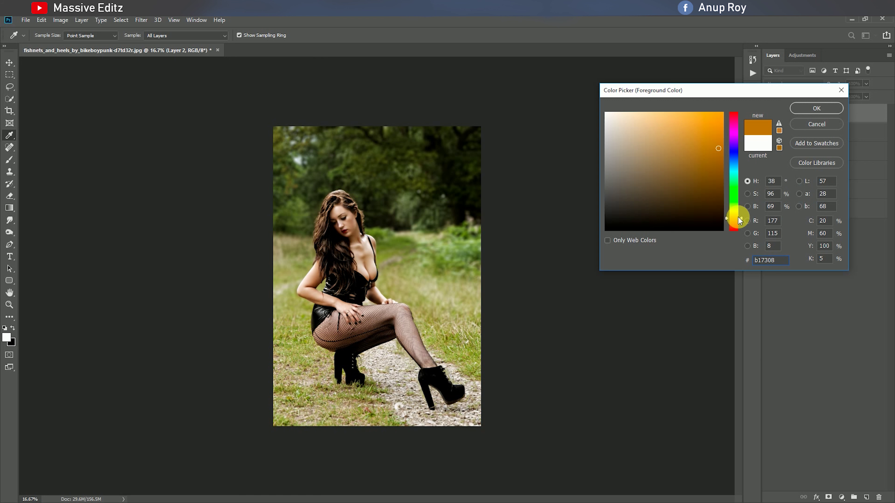
pyautogui.moveTo(741, 218); pyautogui.dragTo(742, 220)
pyautogui.click(722, 125)
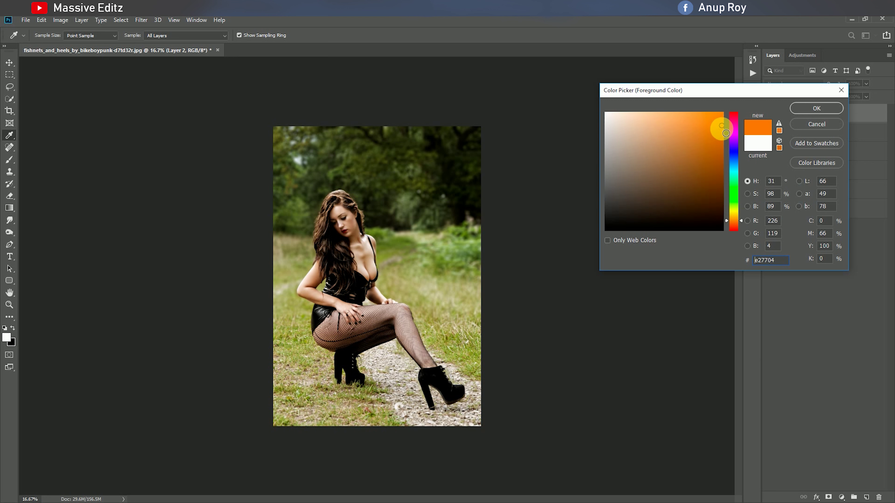
pyautogui.click(816, 108)
# Set up a 1100 px soft round brush with 0% hardness.
pyautogui.click(10, 161)
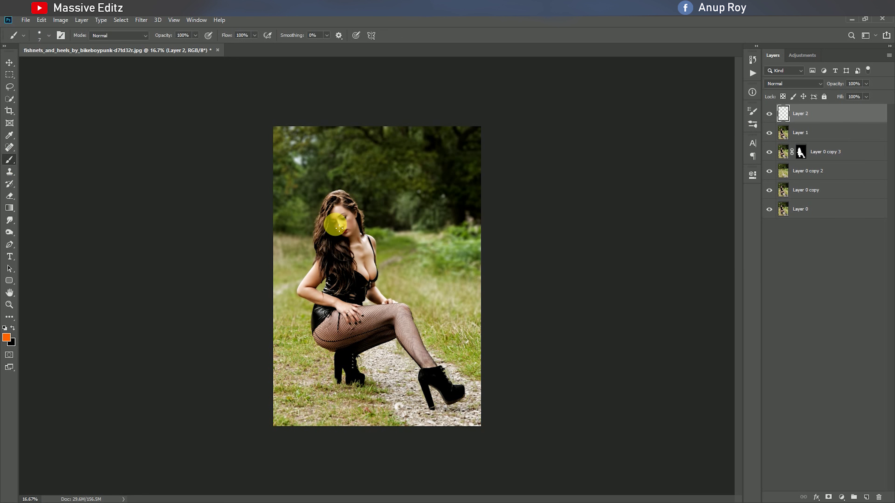
pyautogui.press(']')
pyautogui.press(']')
pyautogui.press(']')
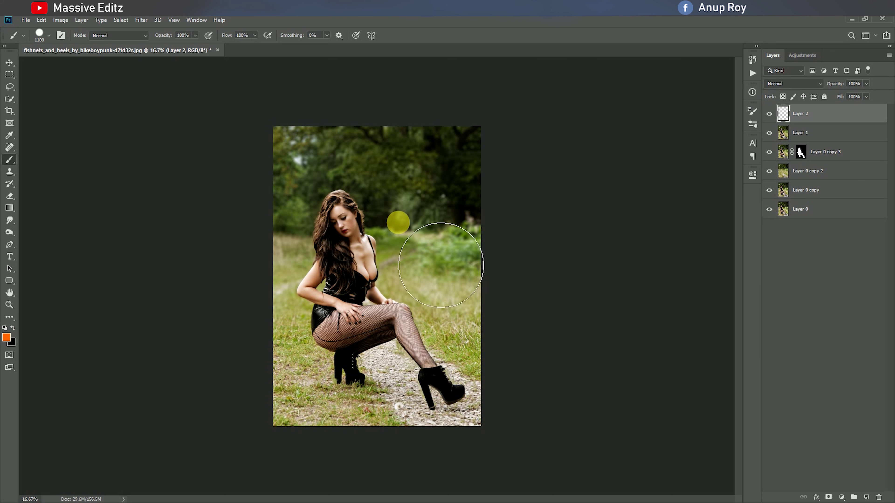
pyautogui.click(407, 212)
pyautogui.hotkey('ctrl', 'z')
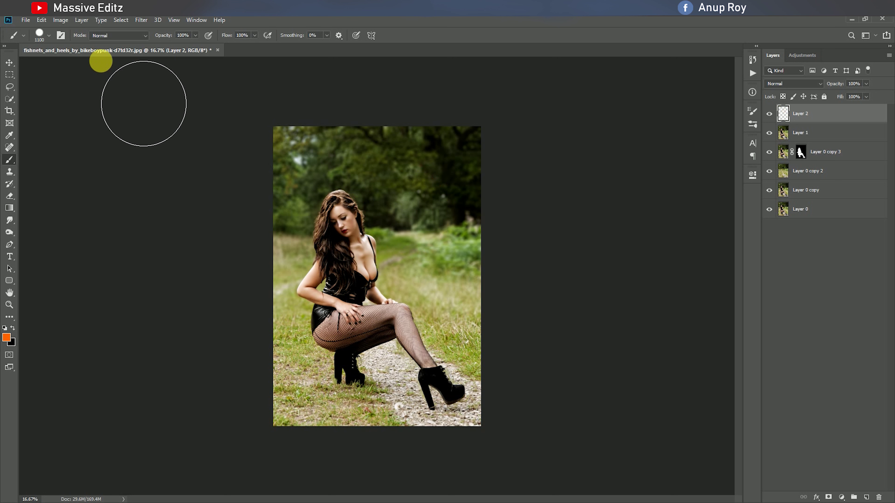
pyautogui.click(49, 38)
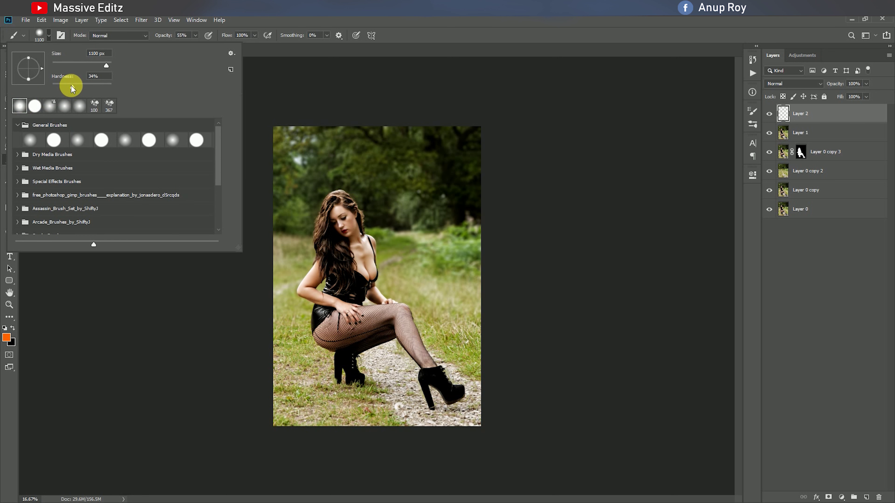
pyautogui.click(35, 142)
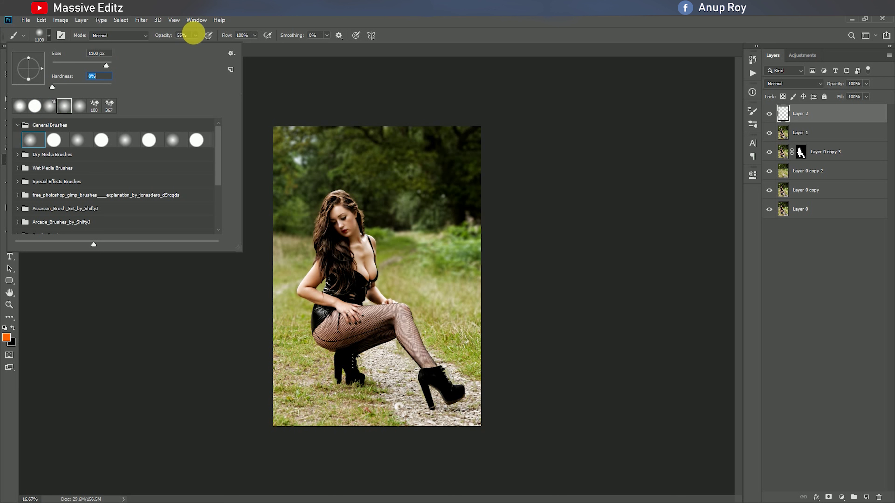
pyautogui.press('Return')
# Paint a 27%-opacity orange glow over the trees behind the woman.
pyautogui.moveTo(353, 148); pyautogui.dragTo(380, 160)
pyautogui.press('2')
pyautogui.press('7')
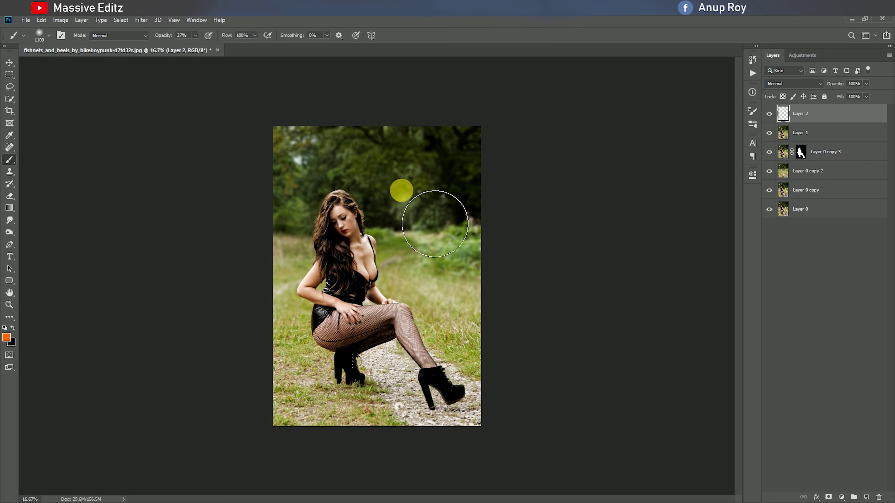
pyautogui.moveTo(430, 200); pyautogui.dragTo(421, 231)
pyautogui.moveTo(387, 197); pyautogui.dragTo(400, 186)
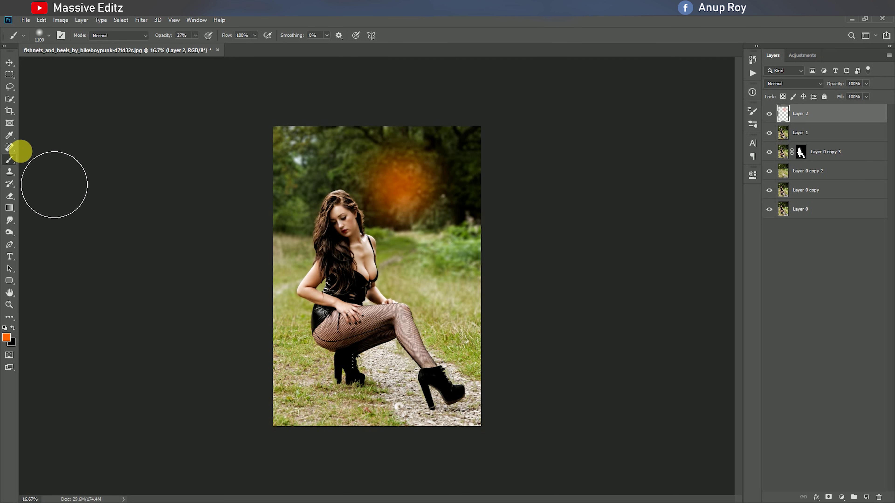
pyautogui.click(9, 63)
# Gaussian-blur the orange glow and set Layer 2's blend mode to Screen.
pyautogui.click(141, 21)
pyautogui.moveTo(193, 125)
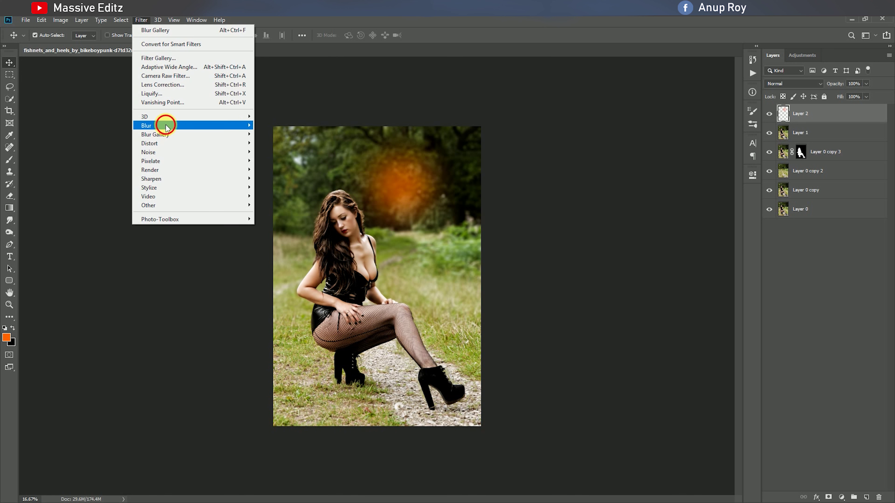
pyautogui.click(273, 161)
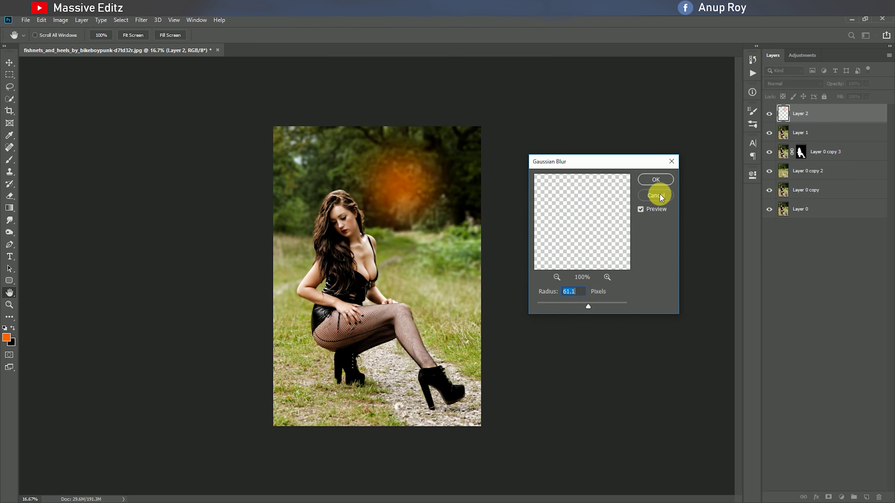
pyautogui.click(659, 181)
pyautogui.click(797, 87)
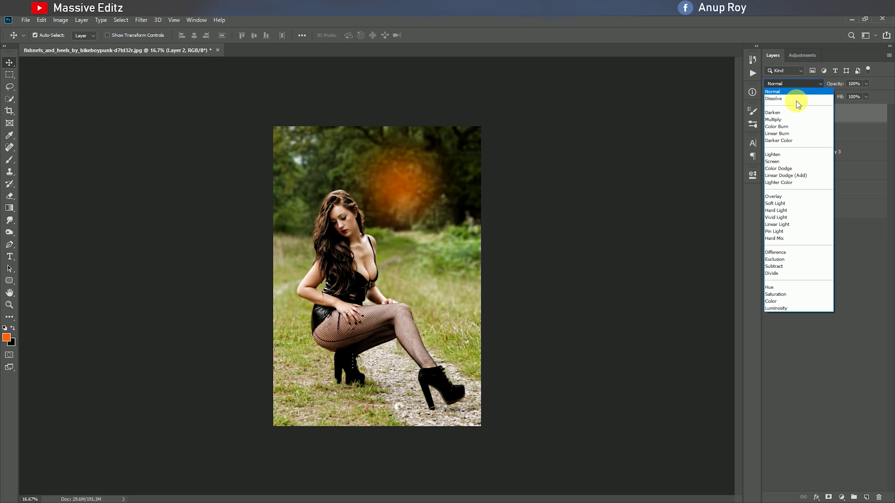
pyautogui.click(796, 162)
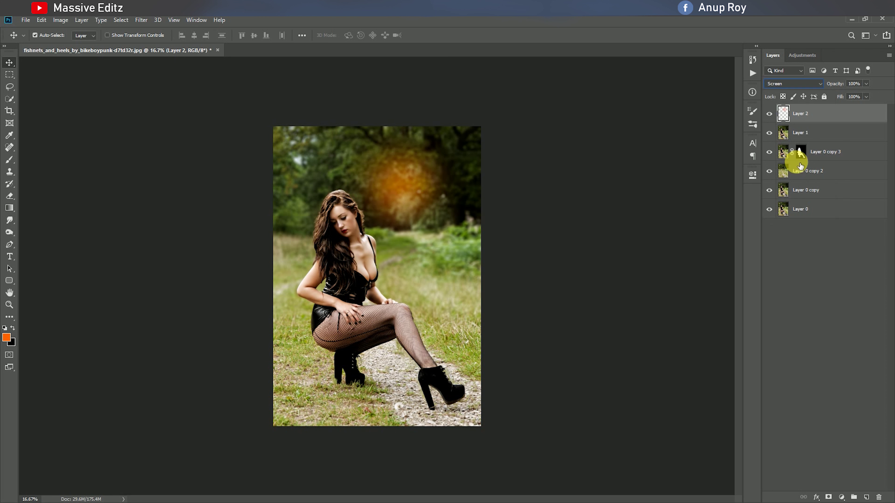
# Scale the orange glow to about 293% and move it into the upper-right trees.
pyautogui.press('ctrl')
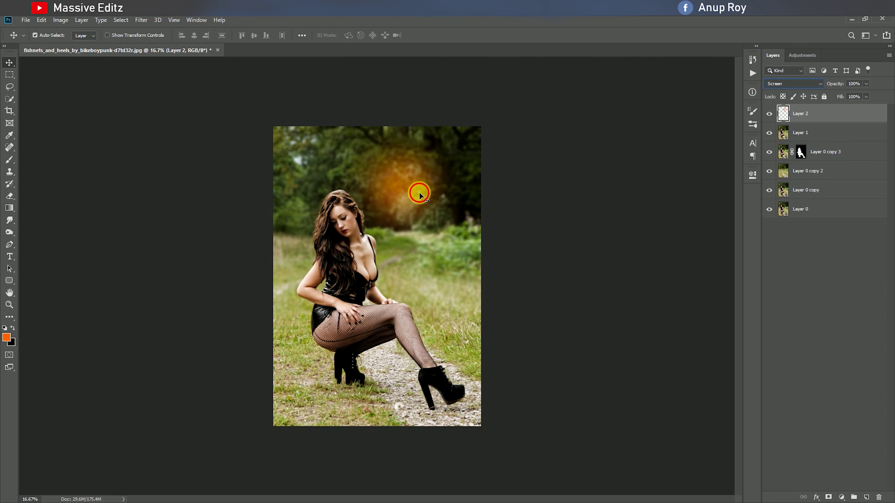
pyautogui.hotkey('ctrl', 't')
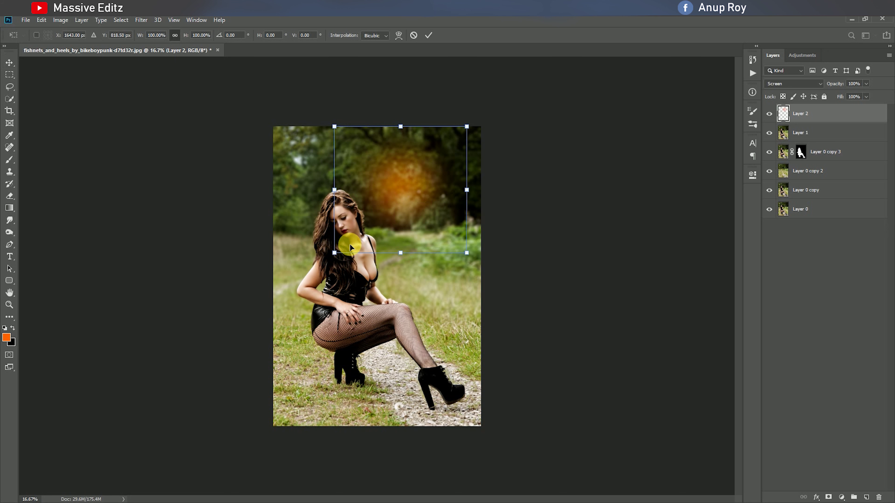
pyautogui.moveTo(340, 256); pyautogui.dragTo(210, 382)
pyautogui.moveTo(391, 234); pyautogui.dragTo(466, 179)
pyautogui.moveTo(312, 300); pyautogui.dragTo(185, 421)
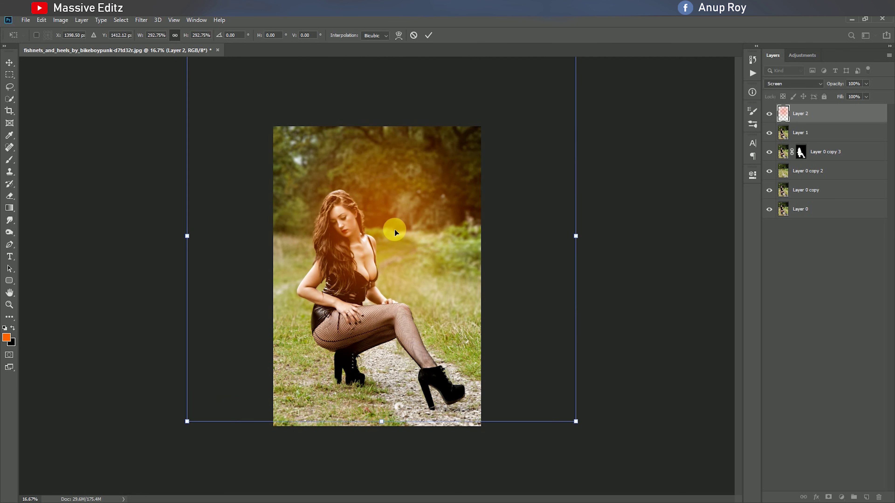
pyautogui.moveTo(393, 230); pyautogui.dragTo(467, 157)
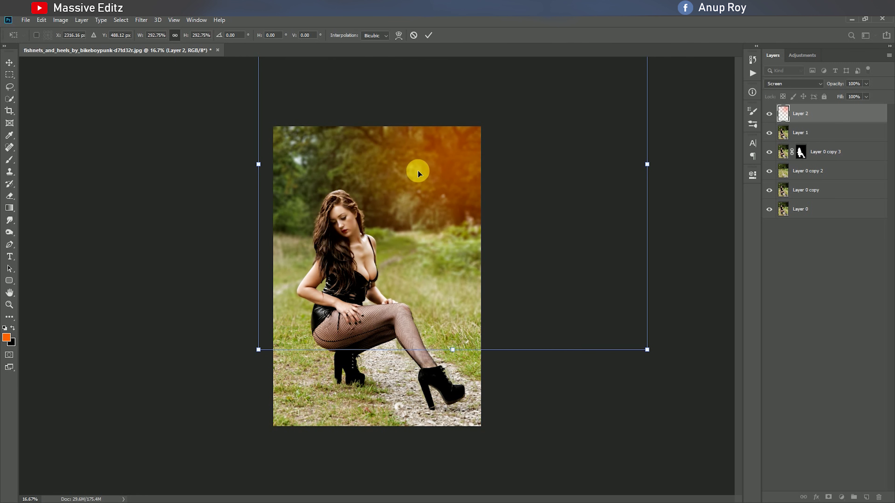
pyautogui.moveTo(417, 170); pyautogui.dragTo(411, 179)
pyautogui.click(428, 35)
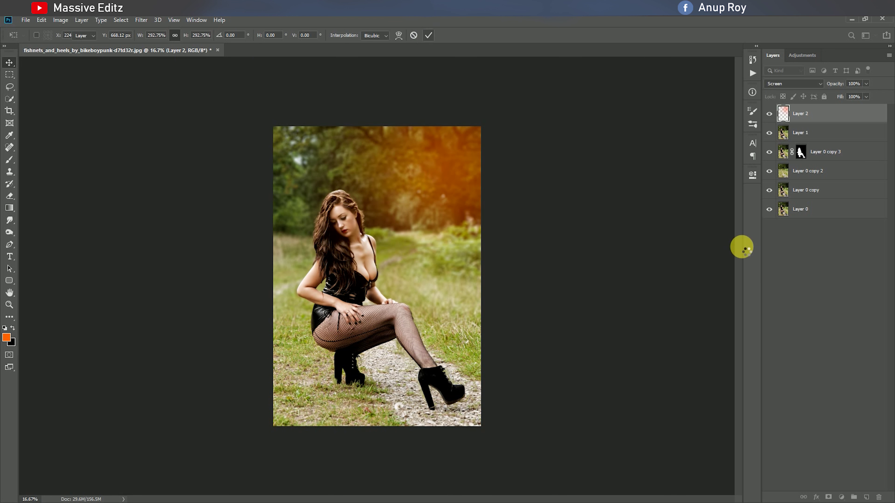
# Add new Layer 3 and set the foreground colour to white.
pyautogui.click(866, 497)
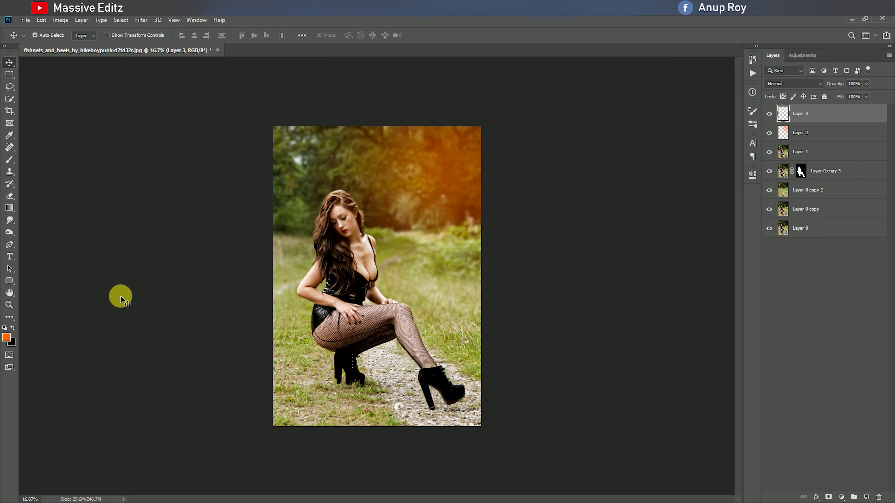
pyautogui.click(6, 338)
pyautogui.moveTo(619, 159); pyautogui.dragTo(589, 90)
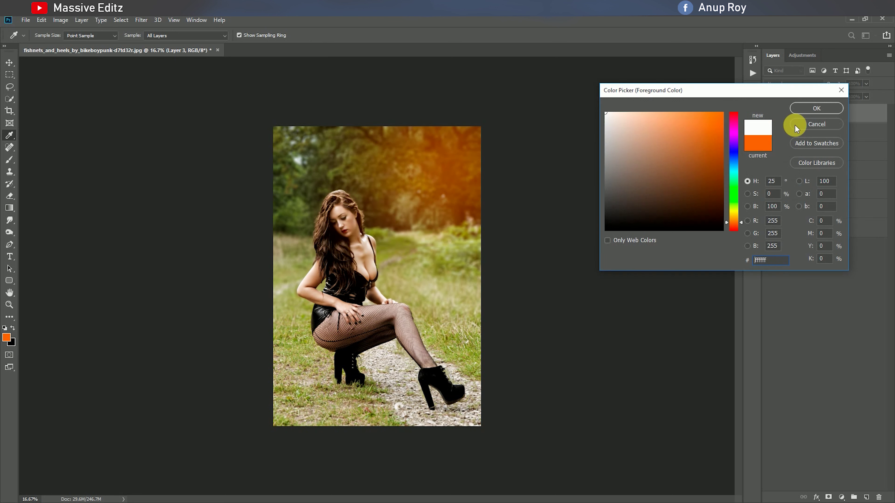
pyautogui.click(809, 110)
pyautogui.click(809, 133)
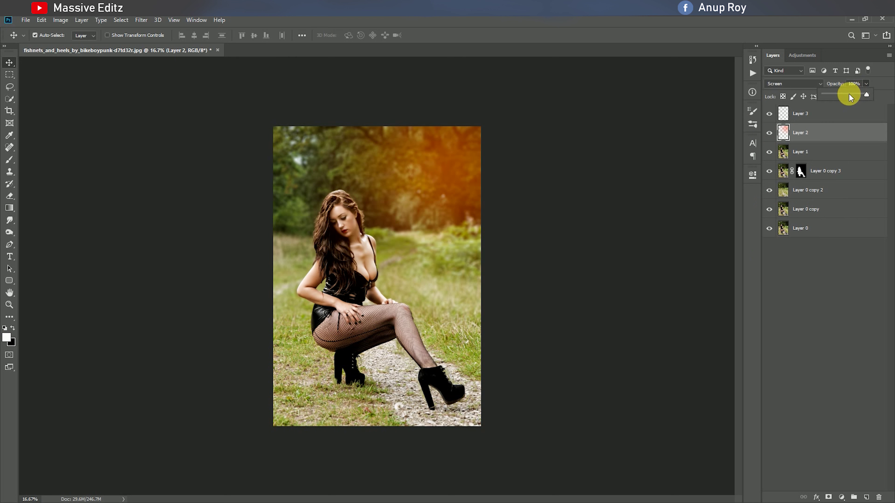
pyautogui.click(824, 113)
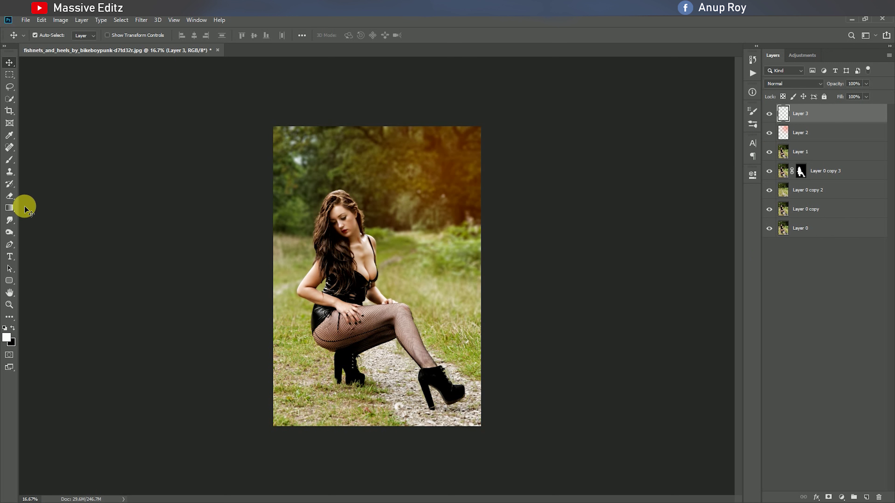
# Paint a white glow beside her face and scale it toward the upper right.
pyautogui.click(8, 162)
pyautogui.moveTo(365, 220); pyautogui.dragTo(374, 201)
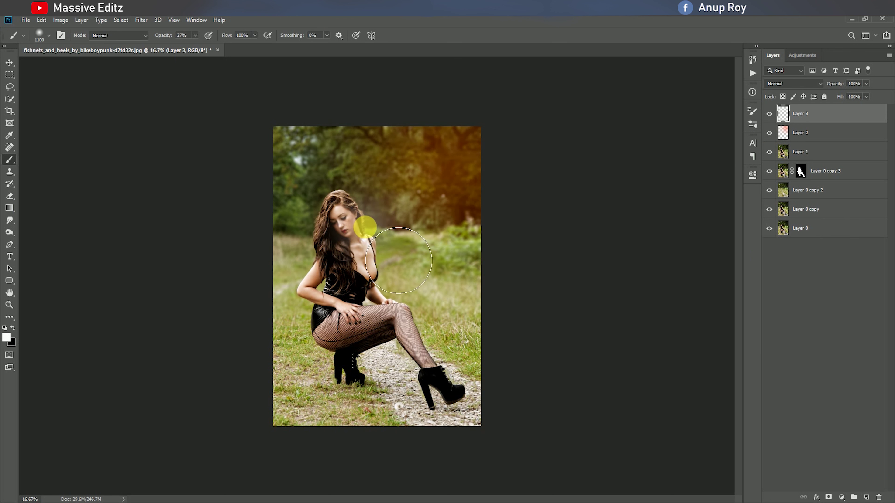
pyautogui.click(9, 62)
pyautogui.hotkey('ctrl', 't')
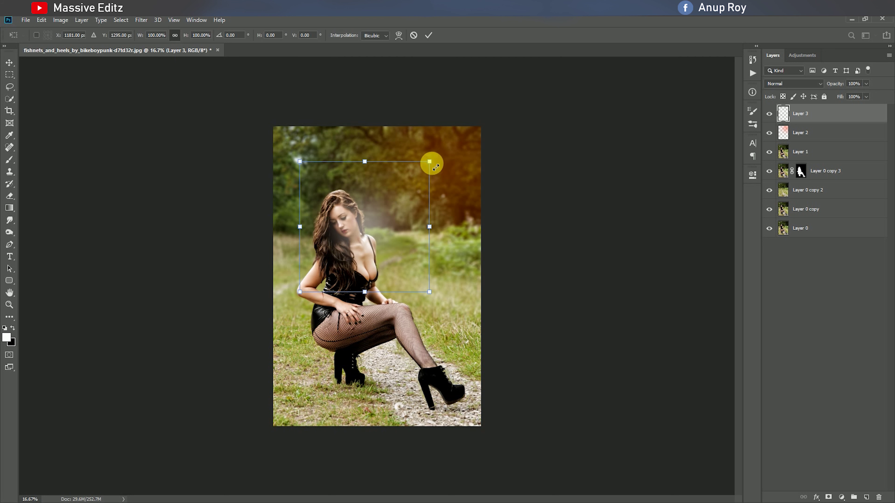
pyautogui.moveTo(432, 154)
pyautogui.mouseDown()
pyautogui.moveTo(555, 150)
pyautogui.moveTo(573, 134)
pyautogui.mouseUp()
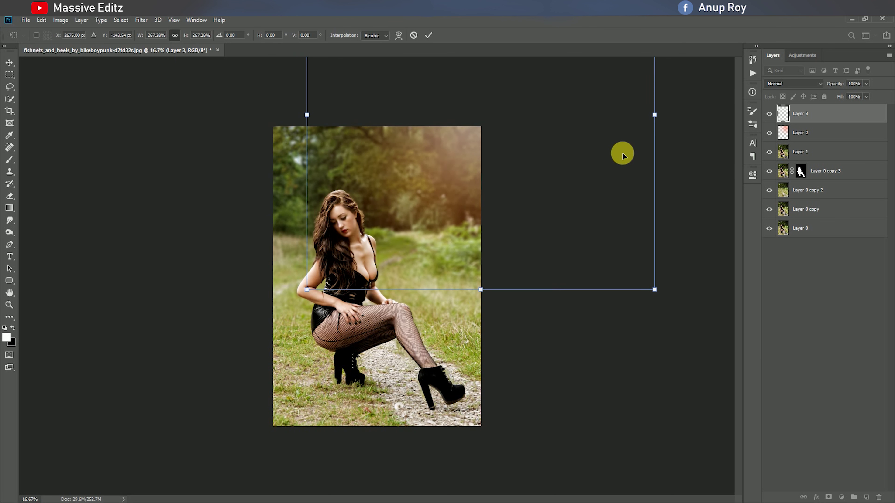
pyautogui.click(425, 37)
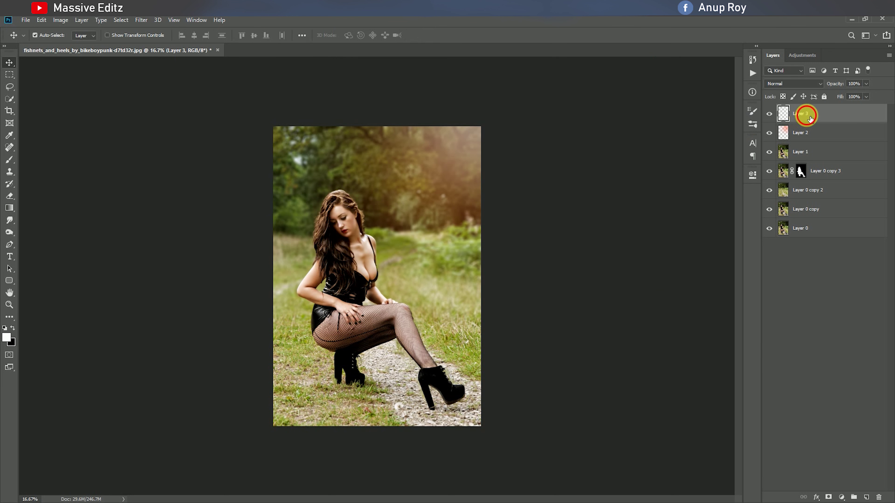
# Move Layer 3 below Layer 2 and give it a 61.1 px Gaussian Blur.
pyautogui.moveTo(807, 114); pyautogui.dragTo(813, 145)
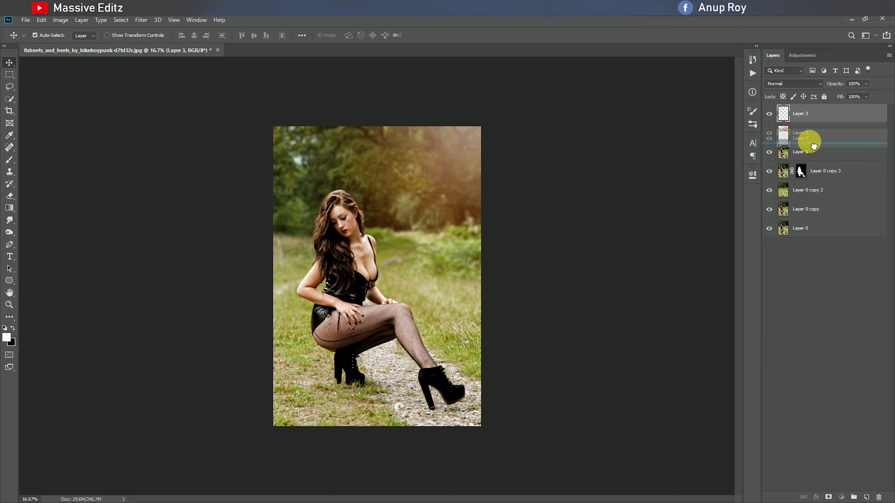
pyautogui.click(141, 20)
pyautogui.moveTo(182, 125)
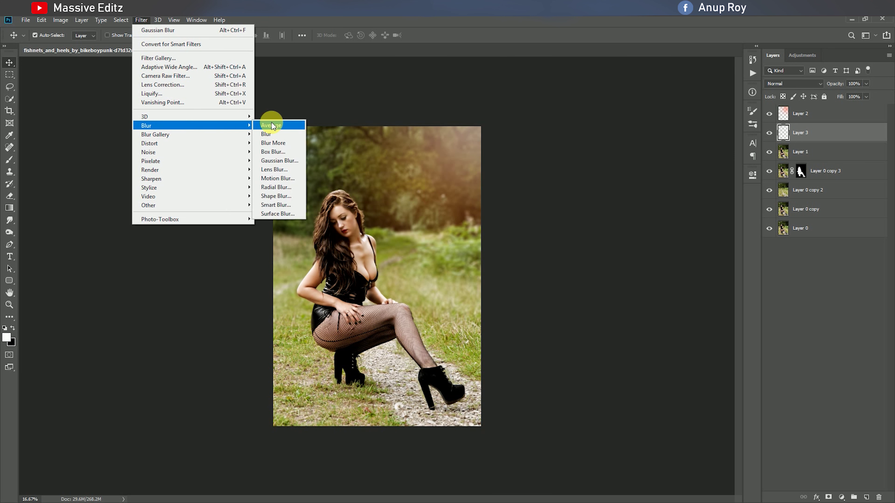
pyautogui.click(287, 162)
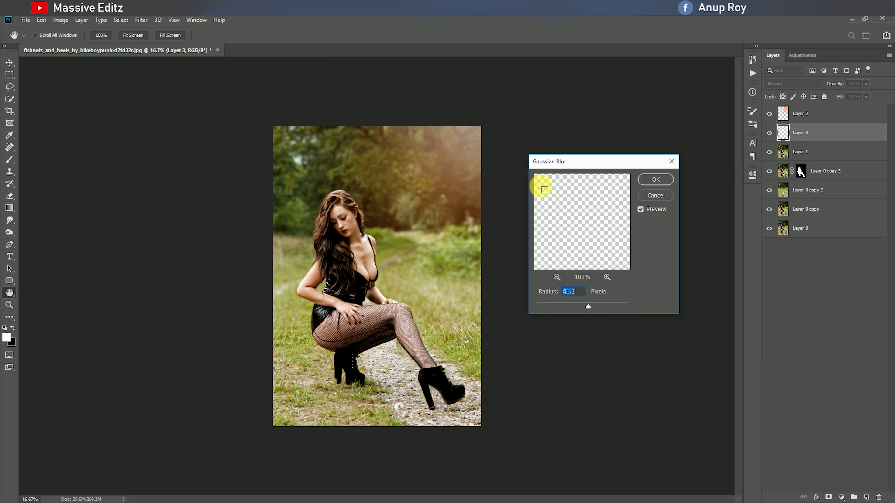
pyautogui.click(664, 184)
# Set the orange glow on Layer 2 to 82% opacity.
pyautogui.click(867, 84)
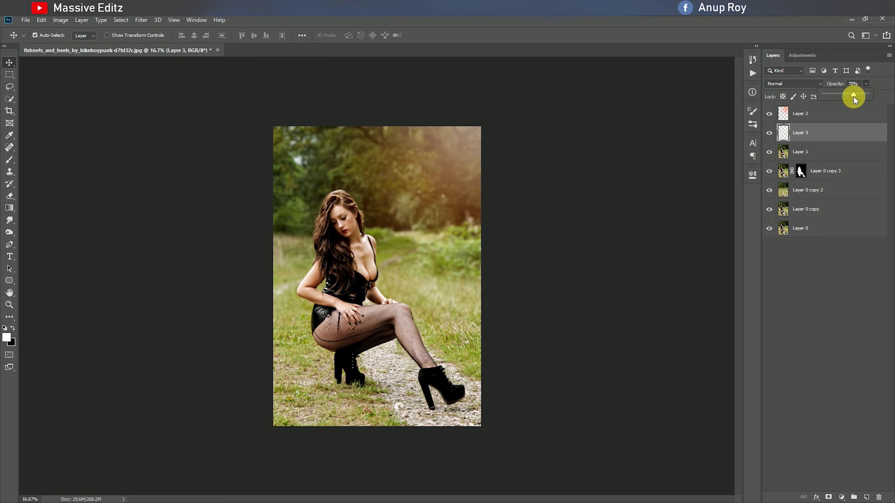
pyautogui.click(832, 112)
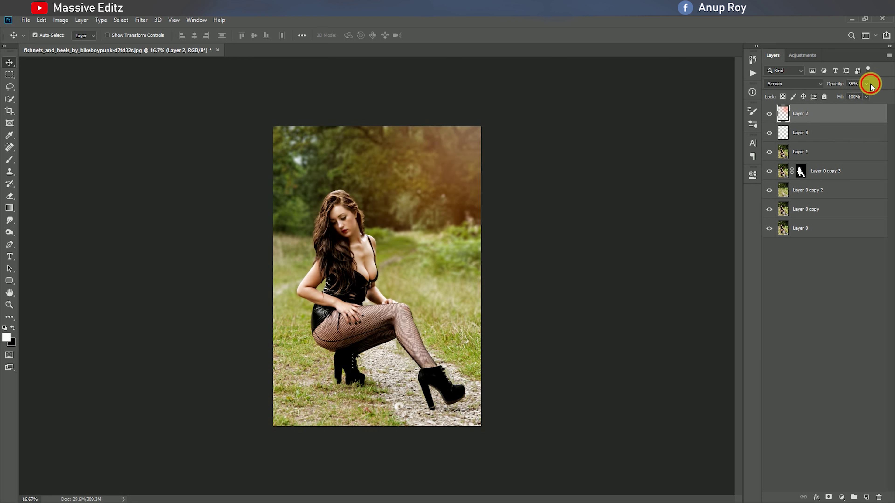
pyautogui.moveTo(867, 93); pyautogui.dragTo(876, 95)
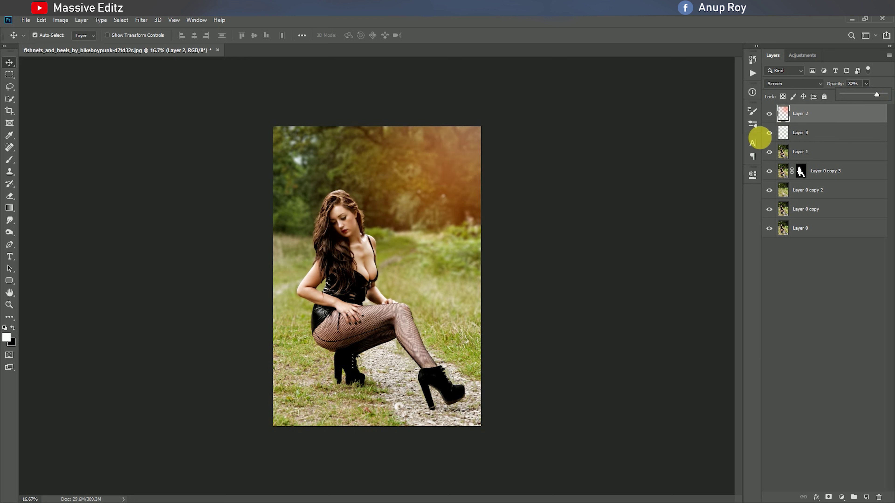
pyautogui.click(819, 277)
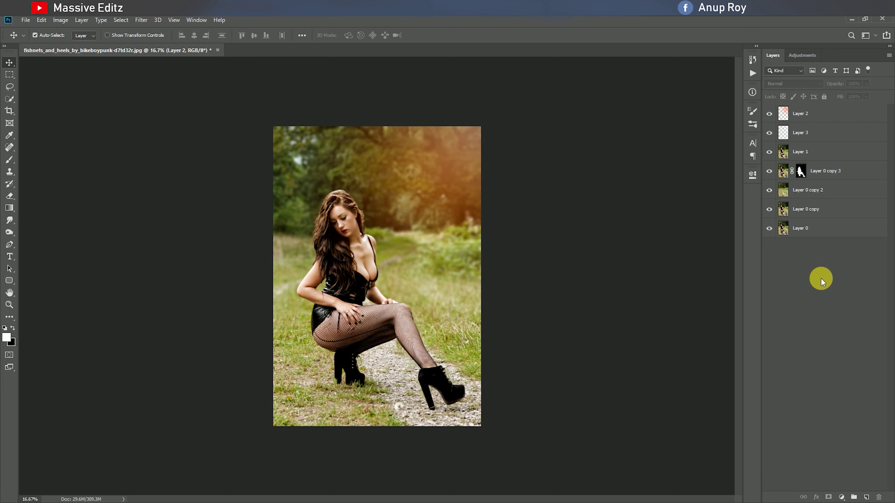
pyautogui.click(807, 116)
pyautogui.hotkey('ctrl', 'shift', 'alt', 'n')
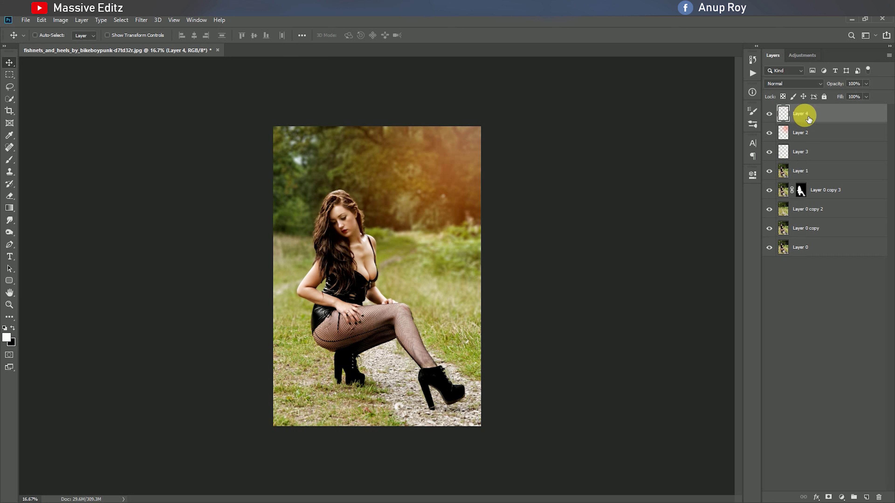
pyautogui.click(841, 497)
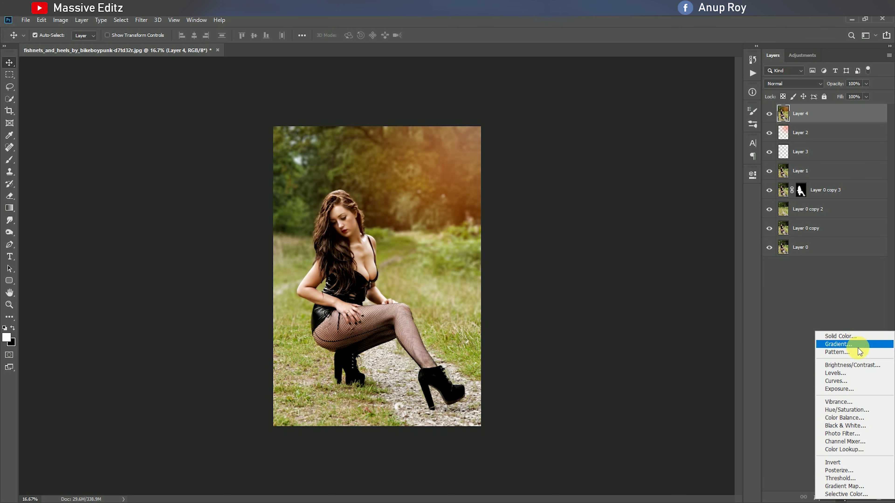
pyautogui.click(860, 366)
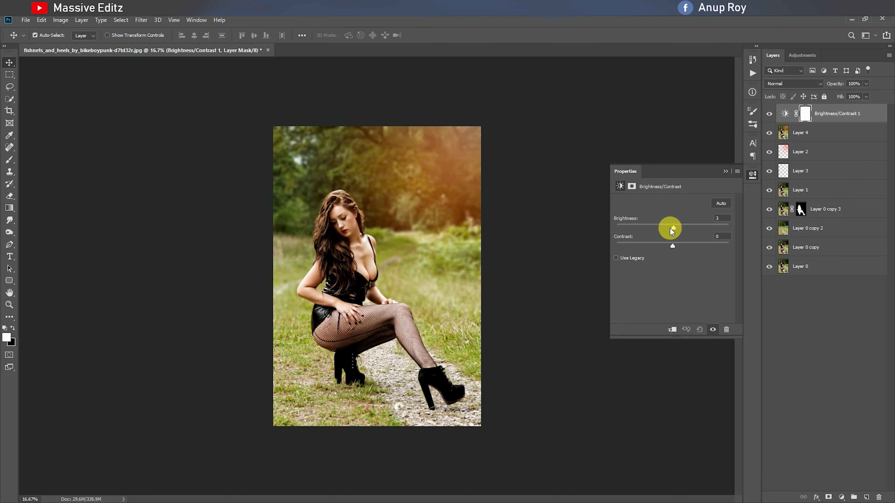
pyautogui.moveTo(675, 228); pyautogui.dragTo(674, 228)
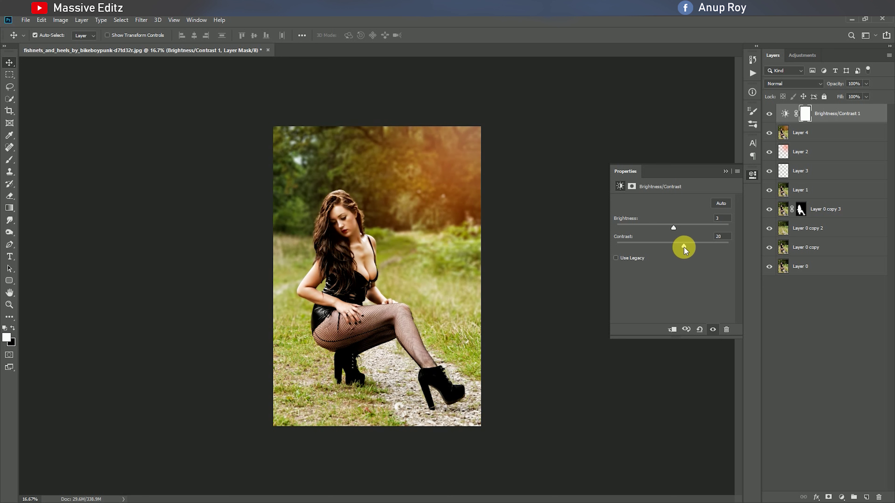
pyautogui.click(724, 171)
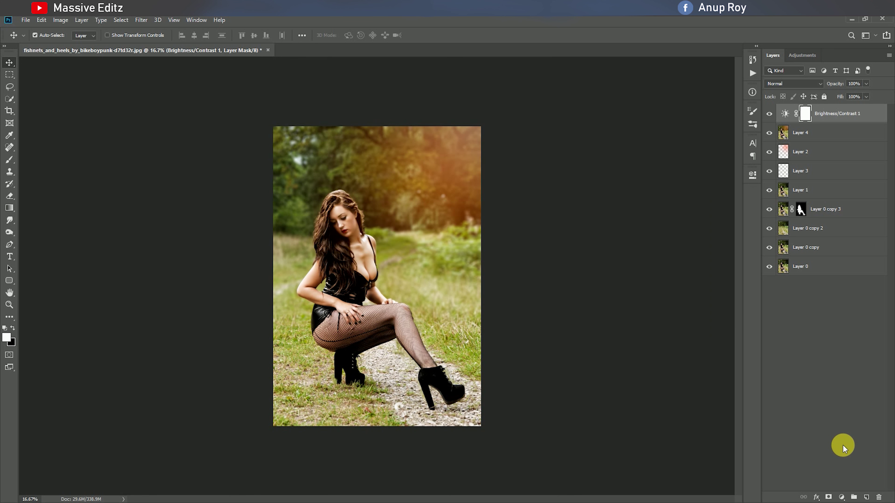
pyautogui.click(842, 497)
pyautogui.click(845, 364)
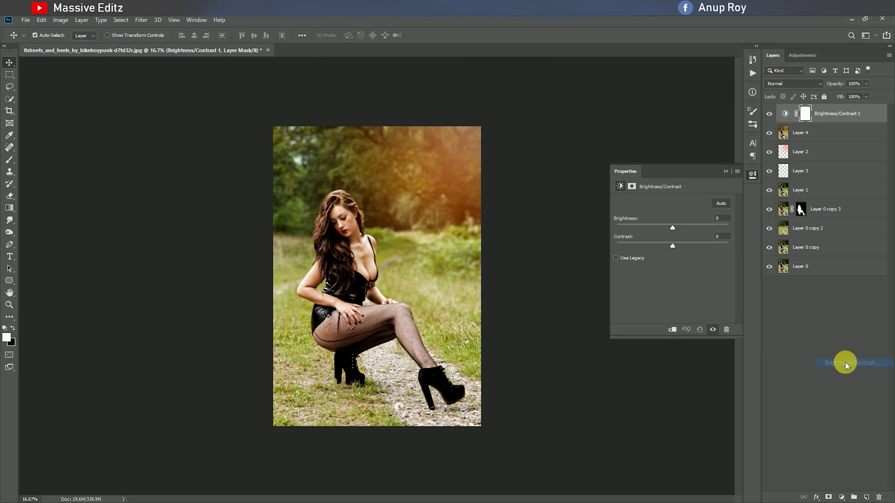
pyautogui.click(729, 172)
pyautogui.press('Delete')
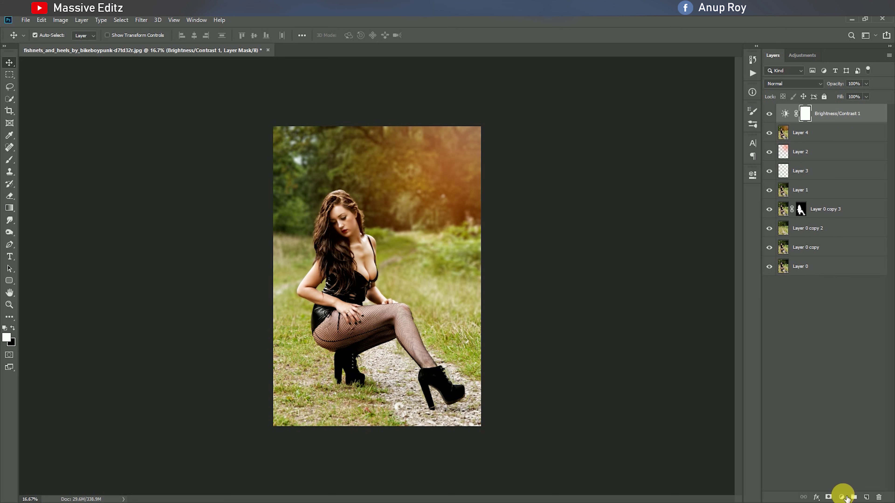
pyautogui.click(842, 497)
# Add a Curves adjustment layer with the midtones pulled down to darken.
pyautogui.click(841, 376)
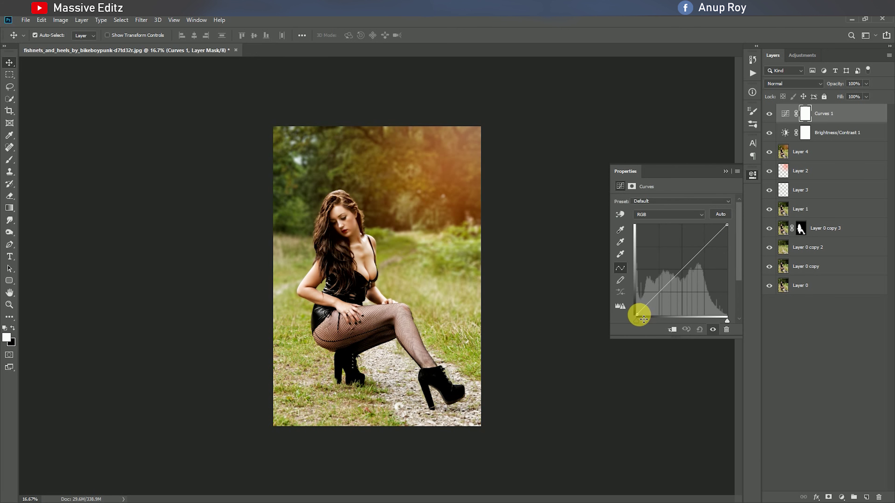
pyautogui.moveTo(633, 313); pyautogui.dragTo(636, 315)
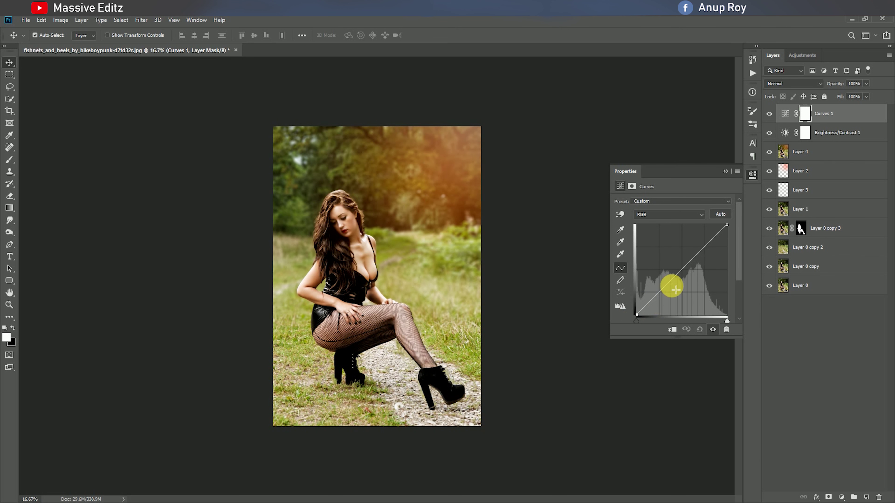
pyautogui.moveTo(674, 281)
pyautogui.mouseDown()
pyautogui.moveTo(684, 273)
pyautogui.moveTo(665, 284)
pyautogui.moveTo(674, 276)
pyautogui.mouseUp()
pyautogui.click(751, 174)
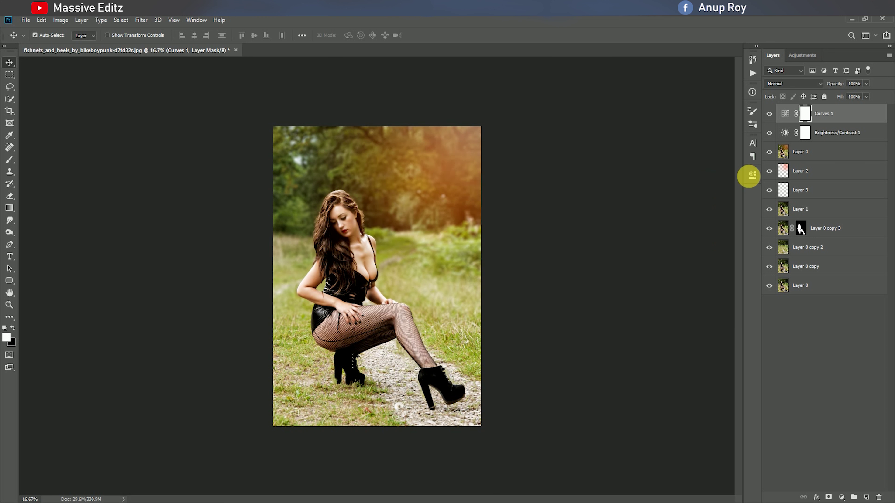
# Invert the Curves 1 mask to black and brush over the neck and chest with a small brush.
pyautogui.click(807, 116)
pyautogui.hotkey('ctrl', 'i')
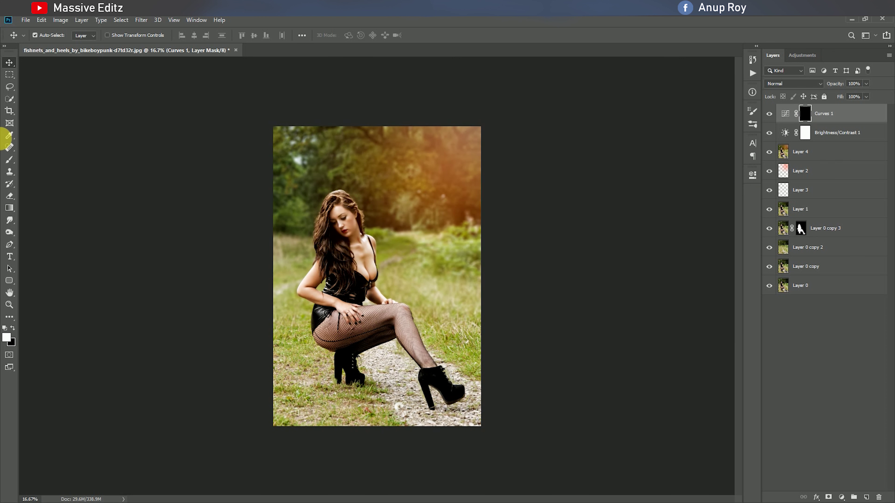
pyautogui.click(10, 159)
pyautogui.press('[')
pyautogui.press('[')
pyautogui.press('[')
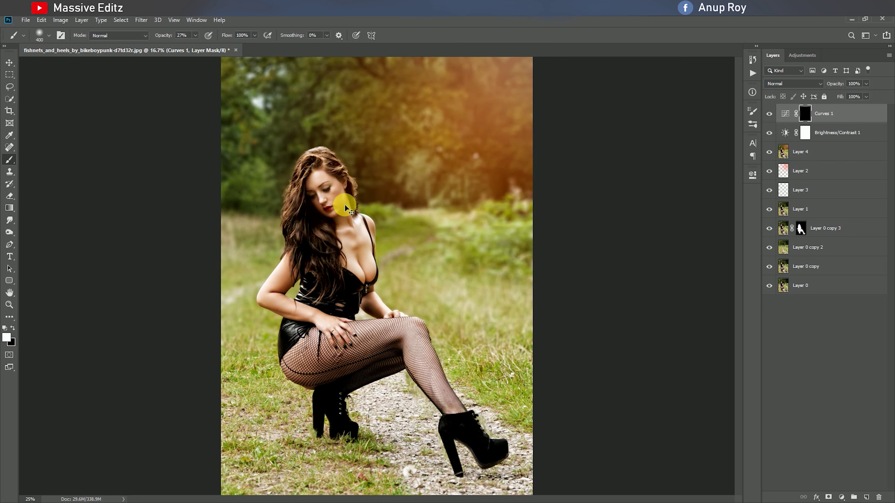
pyautogui.hotkey('ctrl', '=')
pyautogui.press('[')
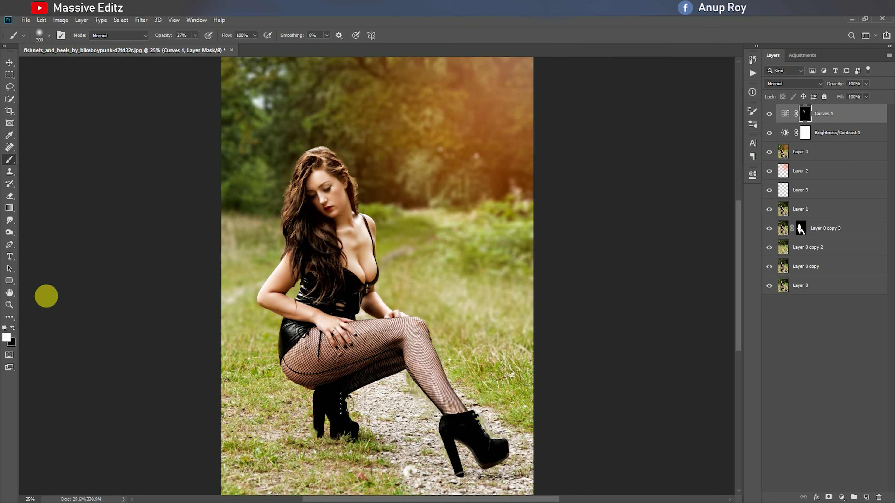
pyautogui.click(12, 328)
pyautogui.moveTo(343, 200); pyautogui.dragTo(366, 226)
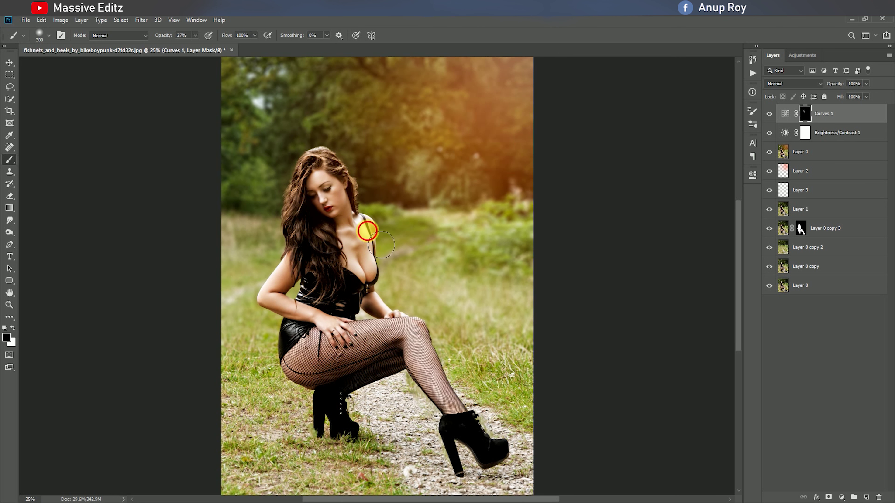
pyautogui.click(12, 328)
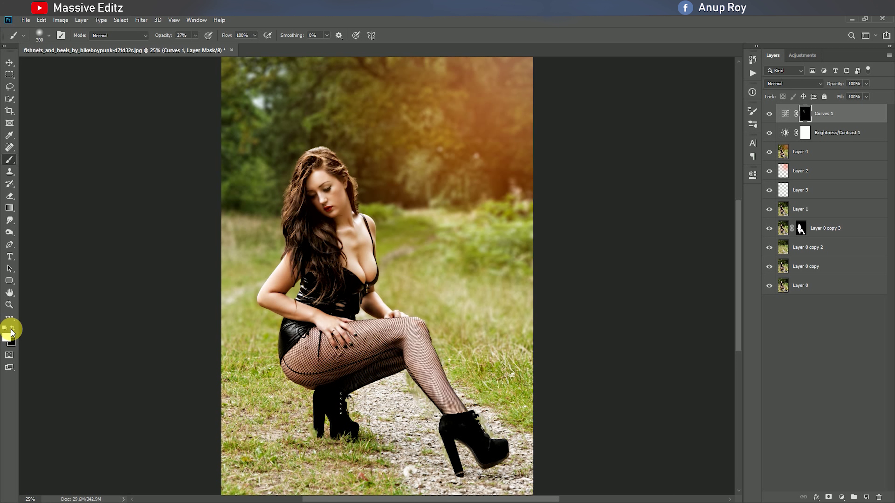
# Paint the mask in light grey e7e7e7 at 74% opacity over the face and leg.
pyautogui.click(605, 123)
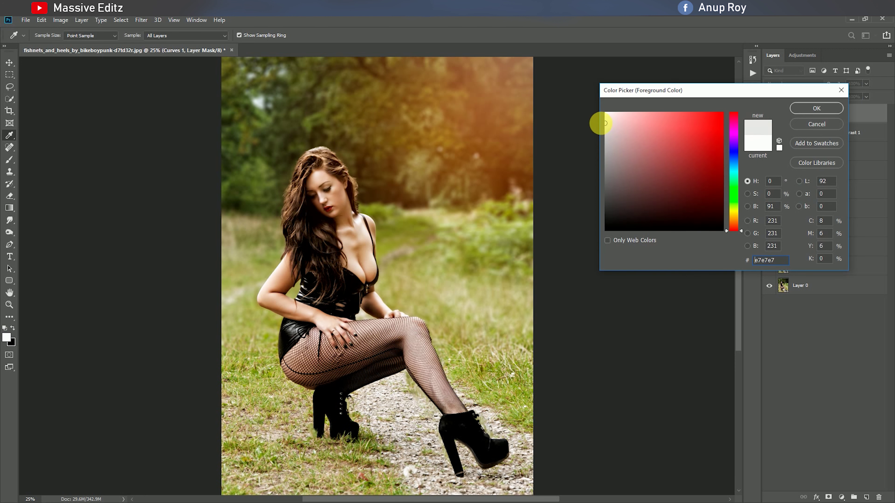
pyautogui.click(802, 111)
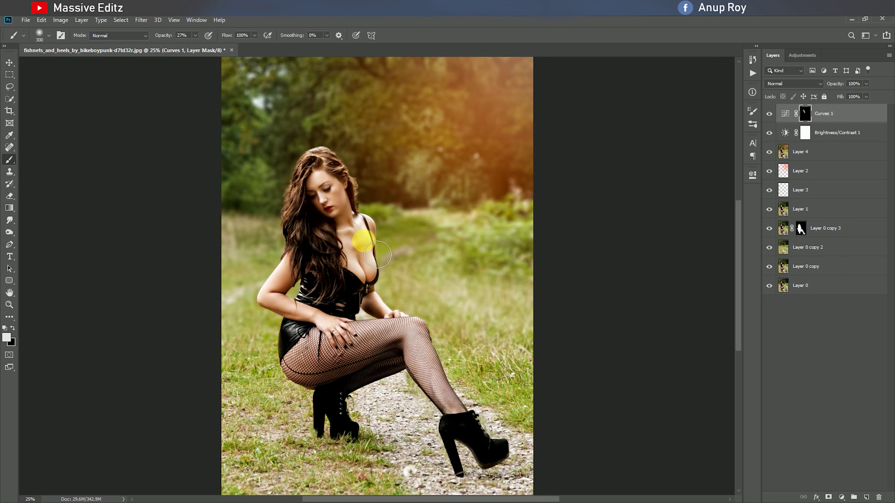
pyautogui.click(195, 35)
pyautogui.moveTo(215, 49); pyautogui.dragTo(219, 46)
pyautogui.moveTo(330, 157); pyautogui.dragTo(479, 434)
pyautogui.moveTo(338, 228); pyautogui.dragTo(350, 217)
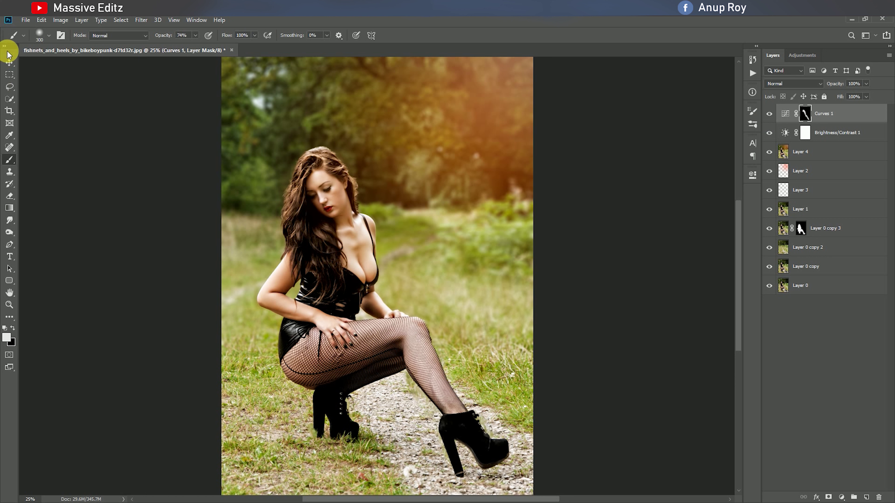
pyautogui.click(9, 63)
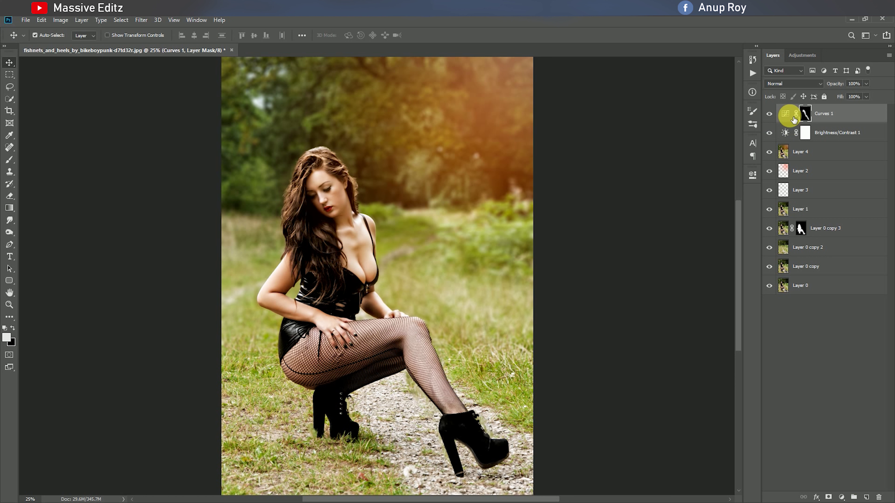
# Fine-tune the Curves 1 midtone point up and back down slightly.
pyautogui.doubleClick(785, 113)
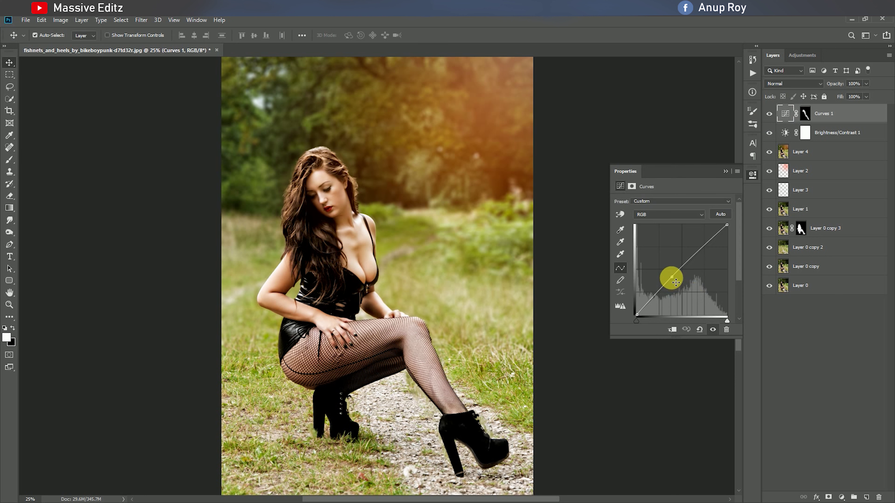
pyautogui.moveTo(675, 282); pyautogui.dragTo(674, 278)
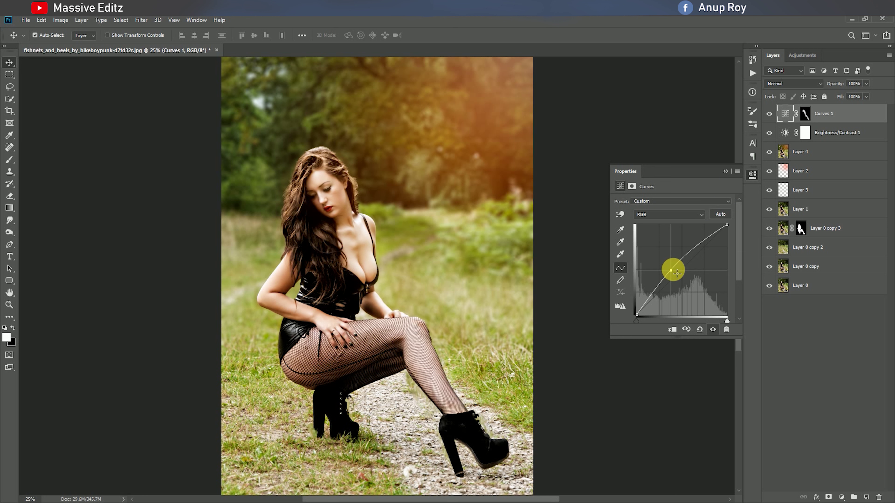
pyautogui.moveTo(680, 273); pyautogui.dragTo(678, 277)
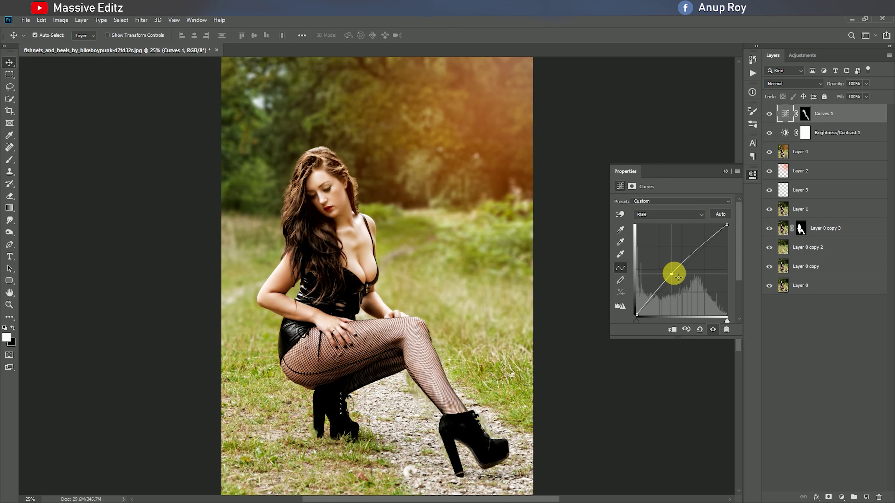
pyautogui.click(725, 171)
# Add a Levels adjustment with midtones at 0.83 and white input 240.
pyautogui.click(842, 497)
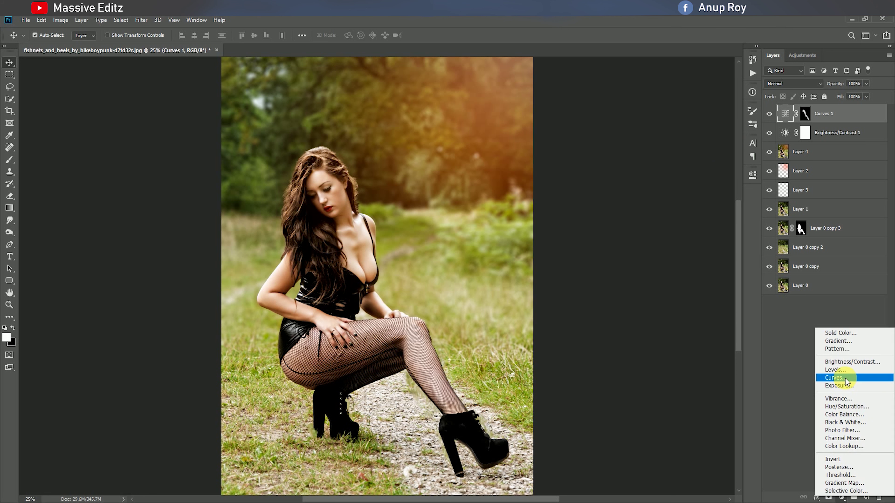
pyautogui.click(846, 378)
pyautogui.moveTo(680, 270); pyautogui.dragTo(685, 271)
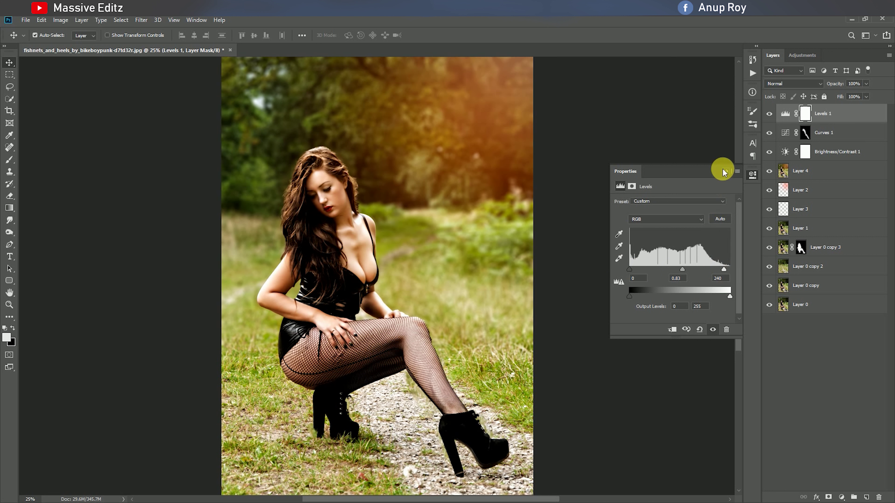
pyautogui.click(726, 171)
# Stamp visible layers into Layer 5 and add a Camera Raw vignette darkening the corners.
pyautogui.hotkey('ctrl', 'alt', 'shift', 'e')
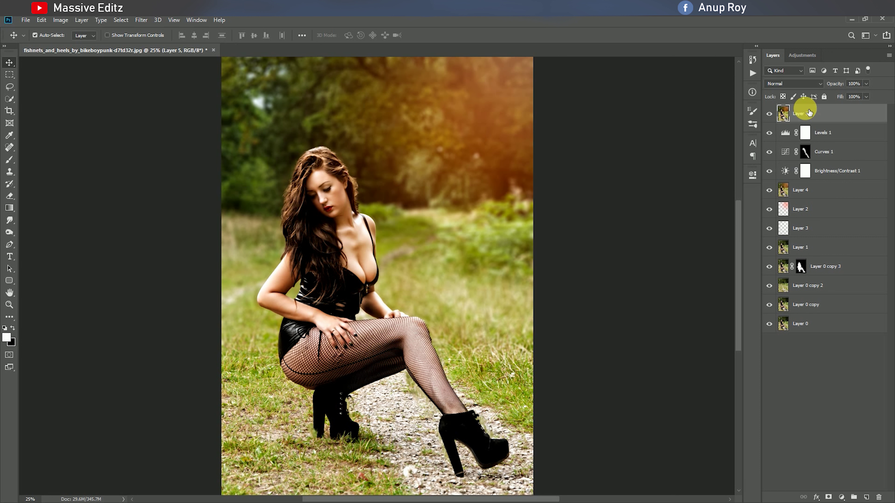
pyautogui.click(141, 20)
pyautogui.click(180, 80)
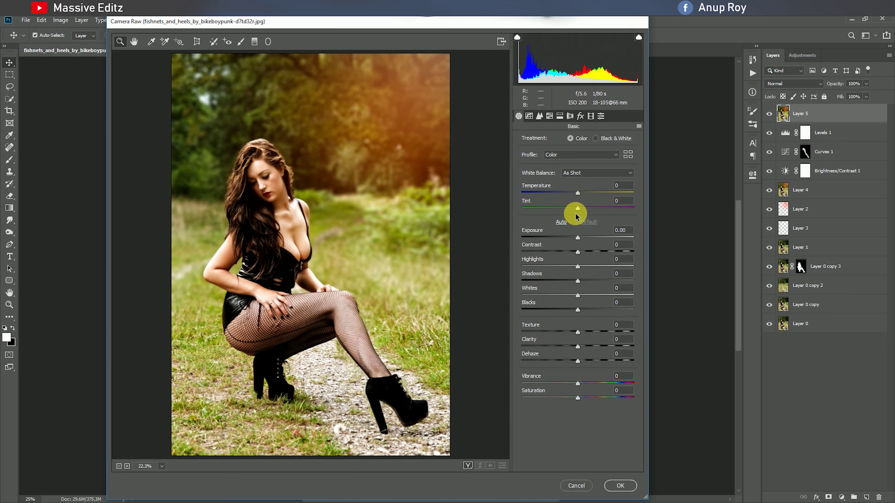
pyautogui.click(580, 116)
pyautogui.moveTo(571, 236); pyautogui.dragTo(565, 236)
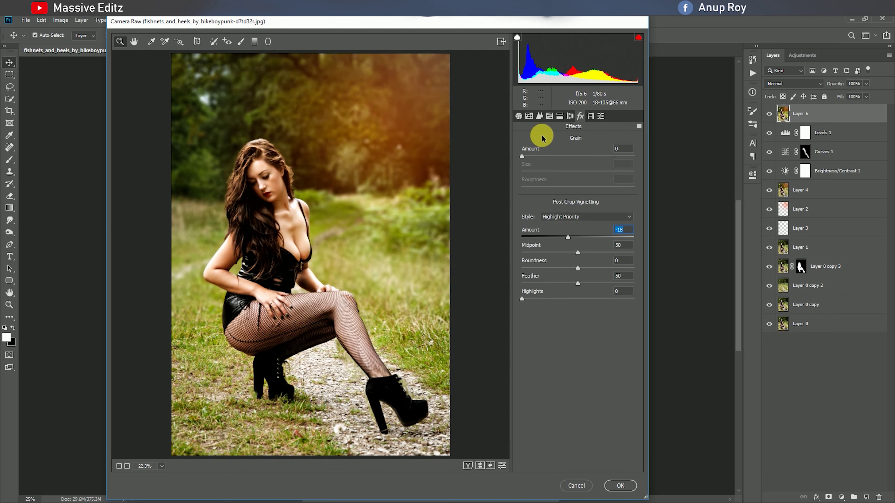
# Set Temperature −9, Exposure +0.15, Clarity +11 and Vibrance +33 in Camera Raw basics.
pyautogui.click(519, 116)
pyautogui.moveTo(580, 193); pyautogui.dragTo(574, 193)
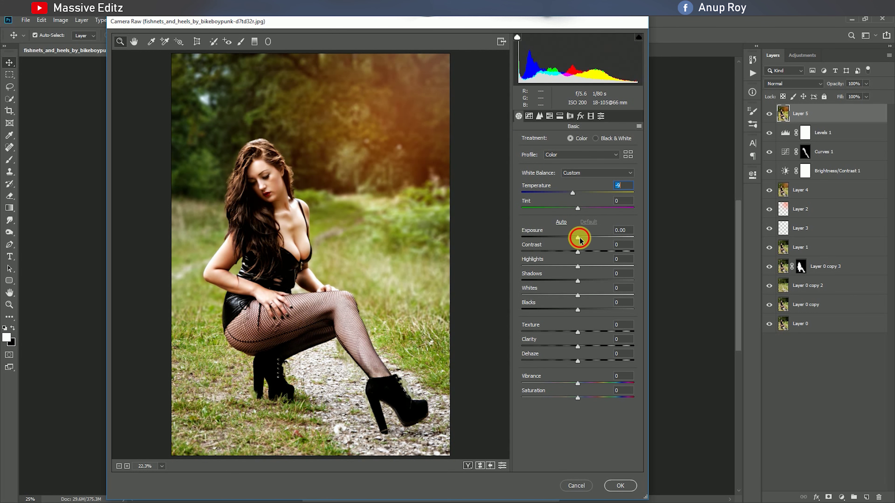
pyautogui.moveTo(581, 238); pyautogui.dragTo(591, 252)
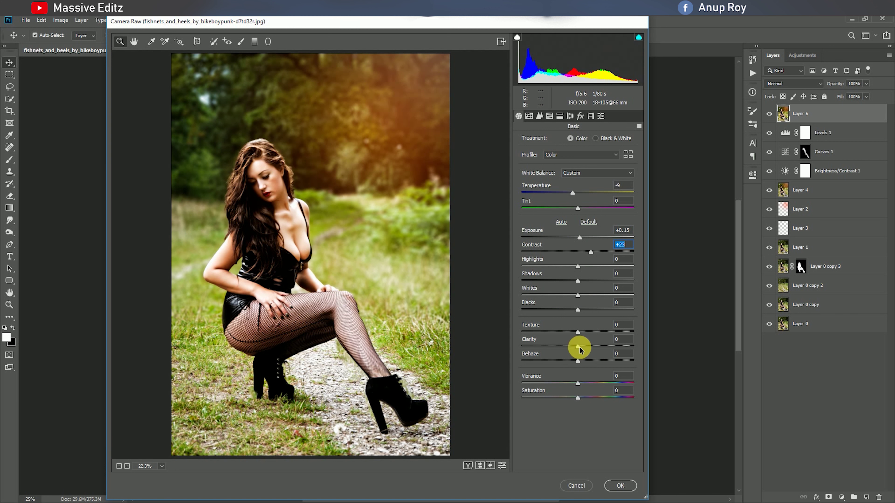
pyautogui.moveTo(577, 346); pyautogui.dragTo(584, 348)
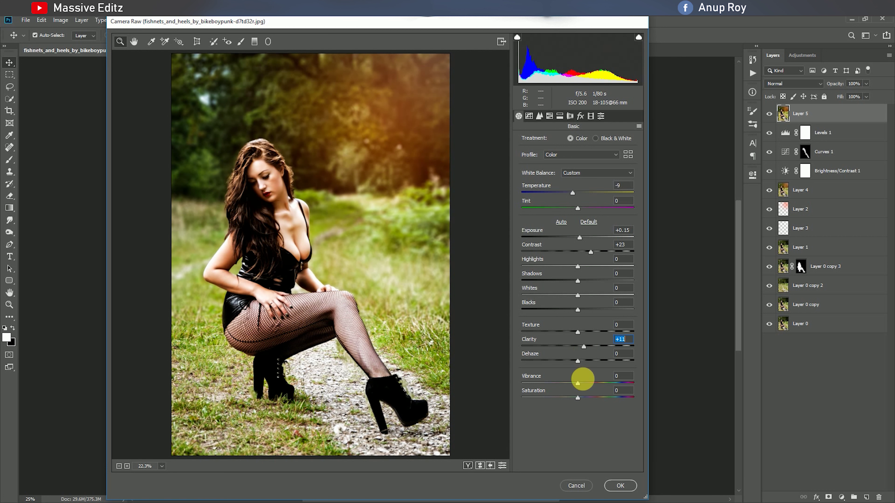
pyautogui.moveTo(578, 383)
pyautogui.mouseDown()
pyautogui.moveTo(596, 384)
pyautogui.moveTo(566, 397)
pyautogui.mouseUp()
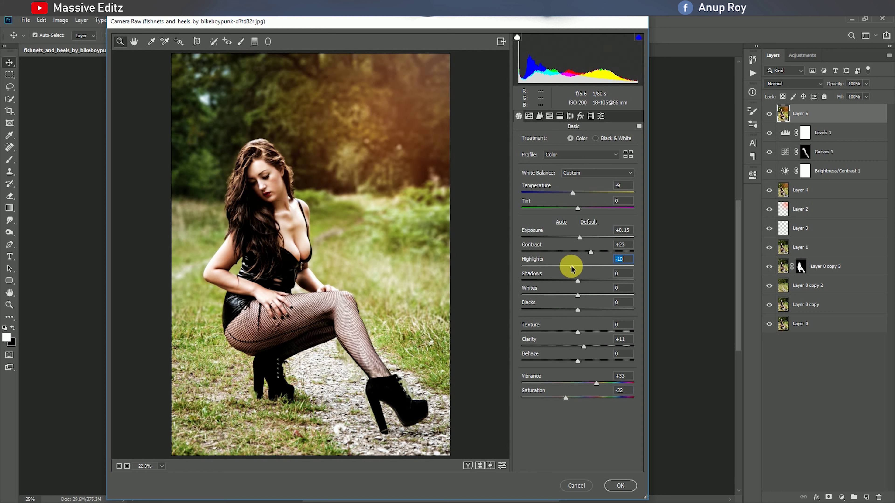
pyautogui.click(539, 116)
# Lift the tone curve's black point, add slight sharpening and set luminance noise reduction to 18.
pyautogui.click(596, 224)
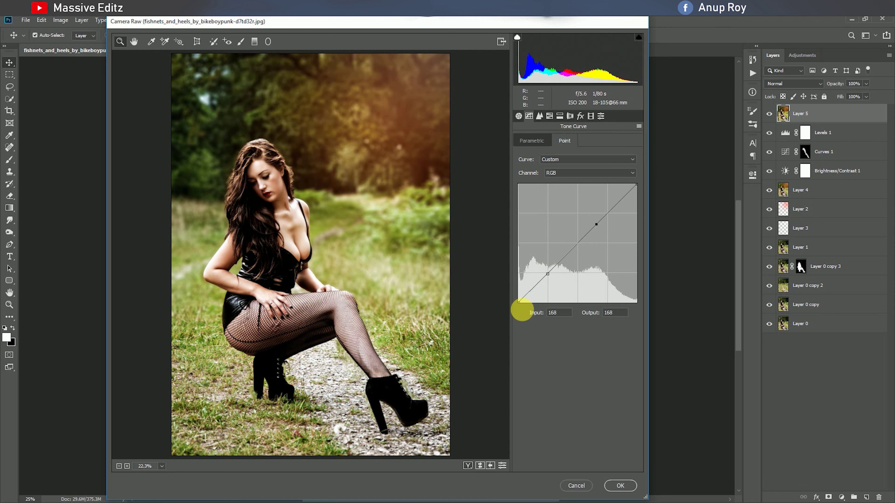
pyautogui.moveTo(522, 307); pyautogui.dragTo(517, 298)
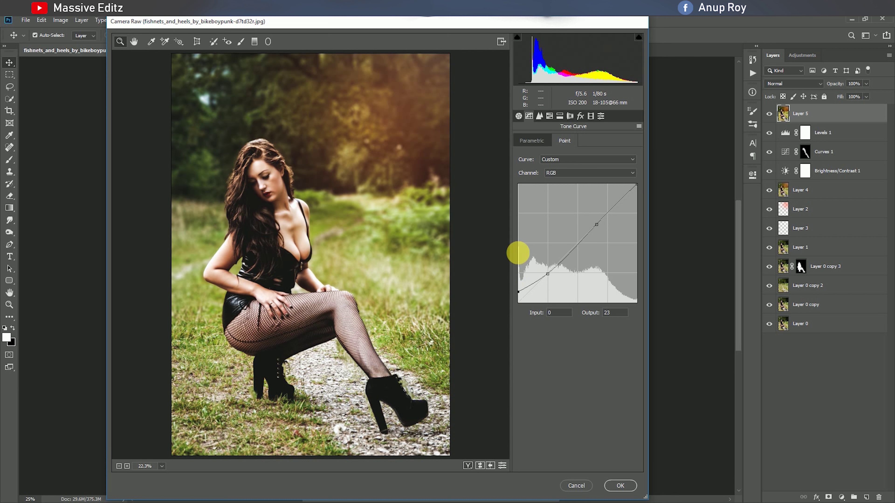
pyautogui.click(539, 116)
pyautogui.click(531, 157)
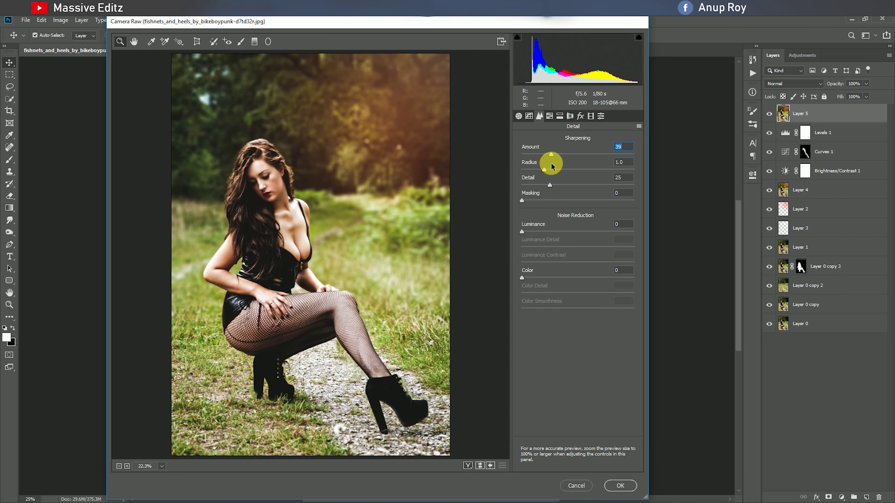
pyautogui.moveTo(521, 231); pyautogui.dragTo(542, 231)
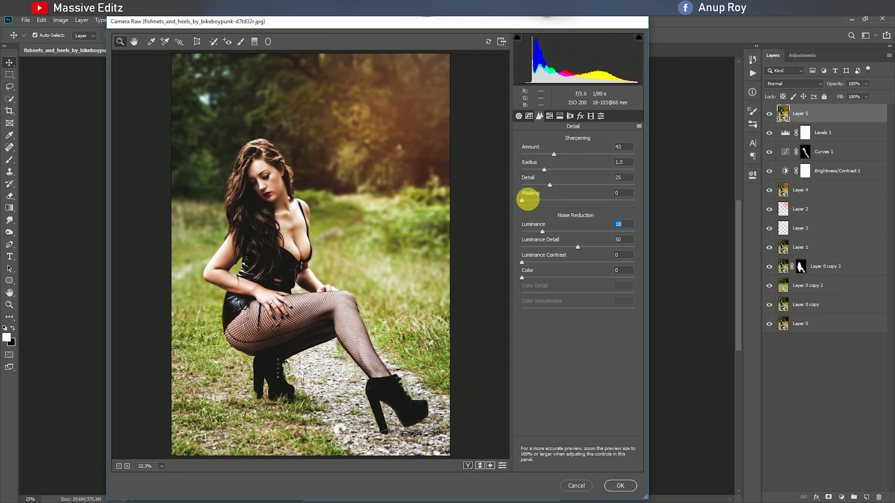
# Shift green hue, set Greens saturation −34, Oranges luminance +27, and tint highlights to hue 137.
pyautogui.click(549, 116)
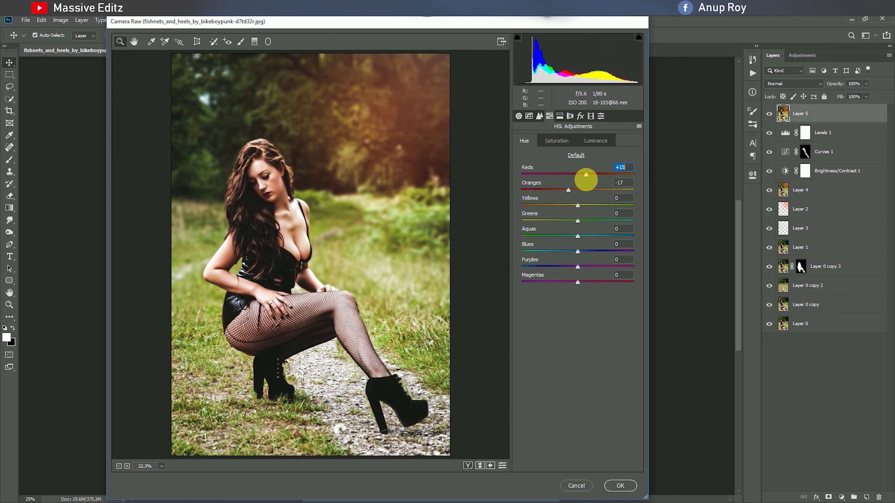
pyautogui.click(580, 223)
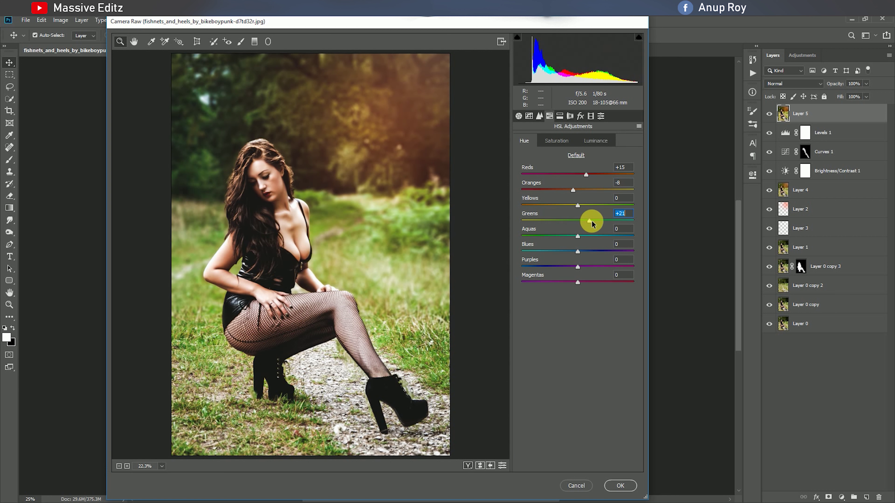
pyautogui.click(547, 140)
pyautogui.moveTo(577, 220)
pyautogui.mouseDown()
pyautogui.moveTo(540, 224)
pyautogui.moveTo(586, 228)
pyautogui.moveTo(553, 238)
pyautogui.mouseUp()
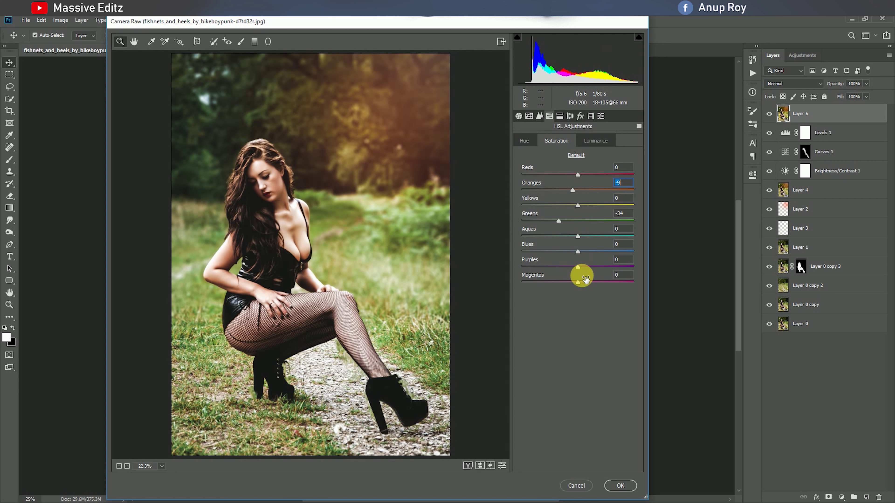
pyautogui.hotkey('ctrl', 'alt', 'shift', 'l')
pyautogui.moveTo(581, 188)
pyautogui.mouseDown()
pyautogui.moveTo(595, 195)
pyautogui.moveTo(596, 221)
pyautogui.mouseUp()
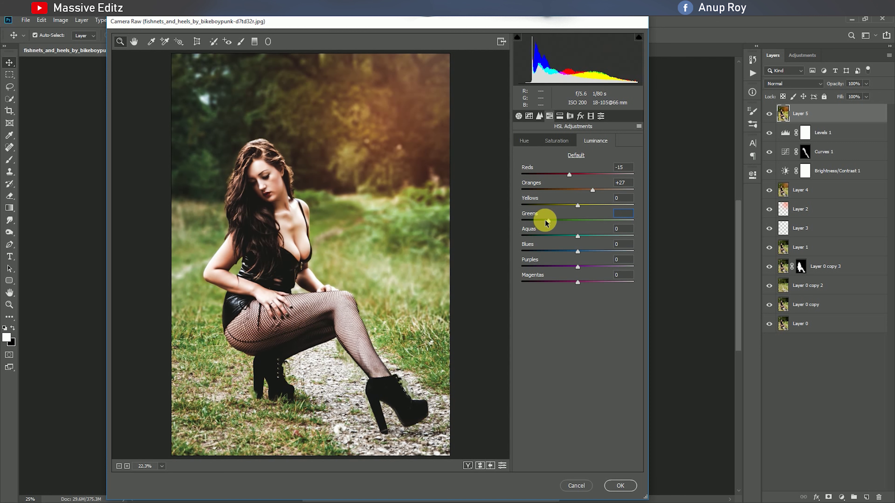
pyautogui.click(559, 116)
pyautogui.moveTo(521, 154)
pyautogui.mouseDown()
pyautogui.moveTo(548, 154)
pyautogui.moveTo(535, 171)
pyautogui.mouseUp()
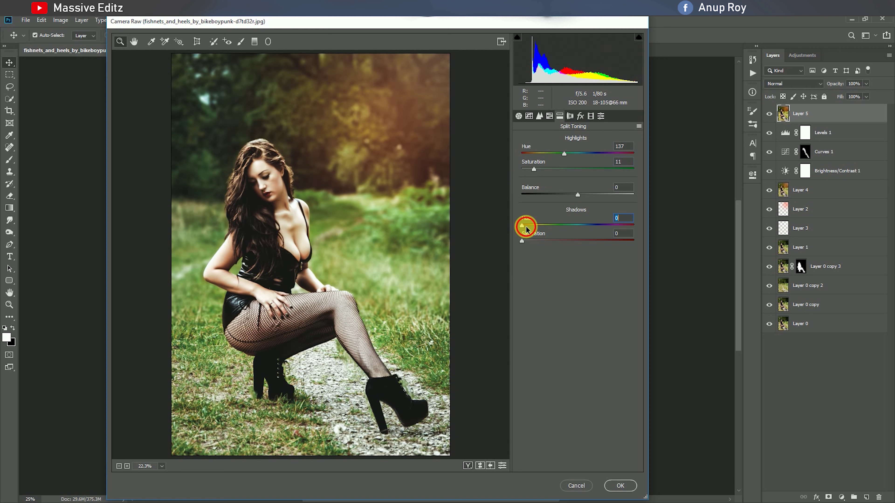
# Raise highlight split-toning saturation to 11 and shift the green and blue primary hues.
pyautogui.moveTo(522, 225); pyautogui.dragTo(537, 231)
pyautogui.click(581, 116)
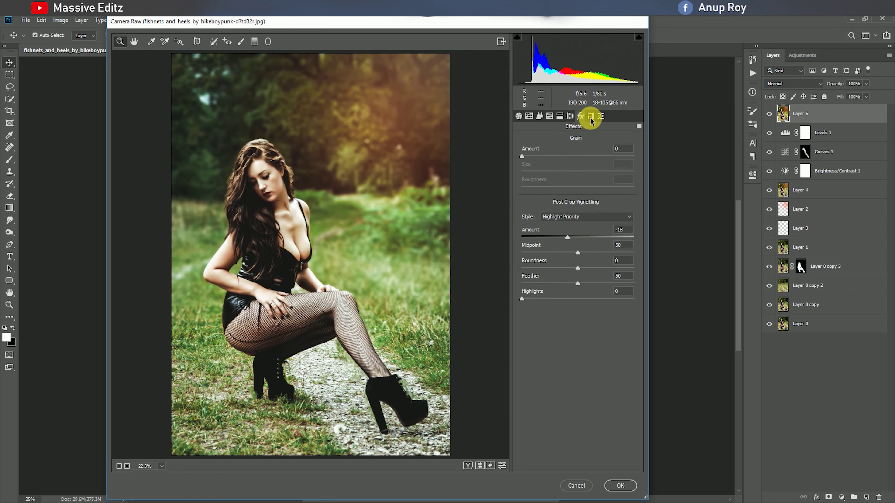
pyautogui.moveTo(577, 248)
pyautogui.mouseDown()
pyautogui.moveTo(596, 248)
pyautogui.moveTo(536, 247)
pyautogui.moveTo(591, 251)
pyautogui.mouseUp()
pyautogui.moveTo(578, 291)
pyautogui.mouseDown()
pyautogui.moveTo(555, 293)
pyautogui.moveTo(584, 301)
pyautogui.mouseUp()
pyautogui.moveTo(577, 298)
pyautogui.mouseDown()
pyautogui.moveTo(569, 296)
pyautogui.moveTo(573, 312)
pyautogui.mouseUp()
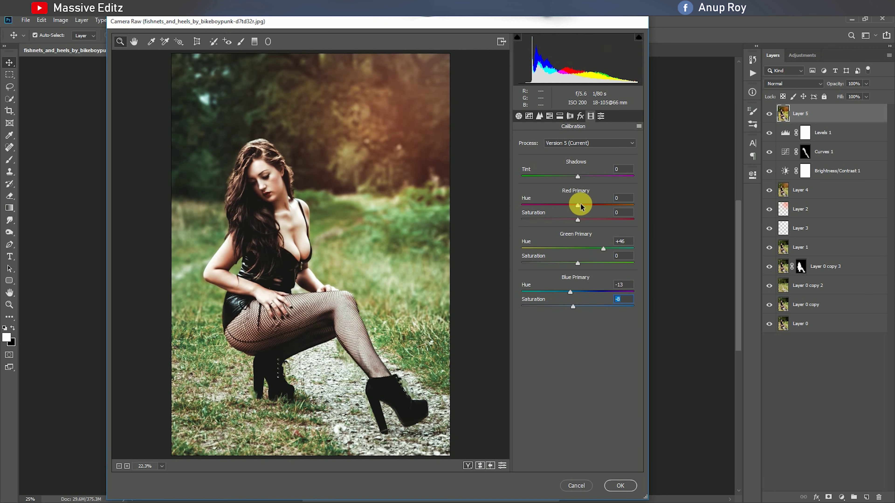
# Apply the Matte colour preset, then readjust the blue primary saturation.
pyautogui.click(600, 116)
pyautogui.click(539, 203)
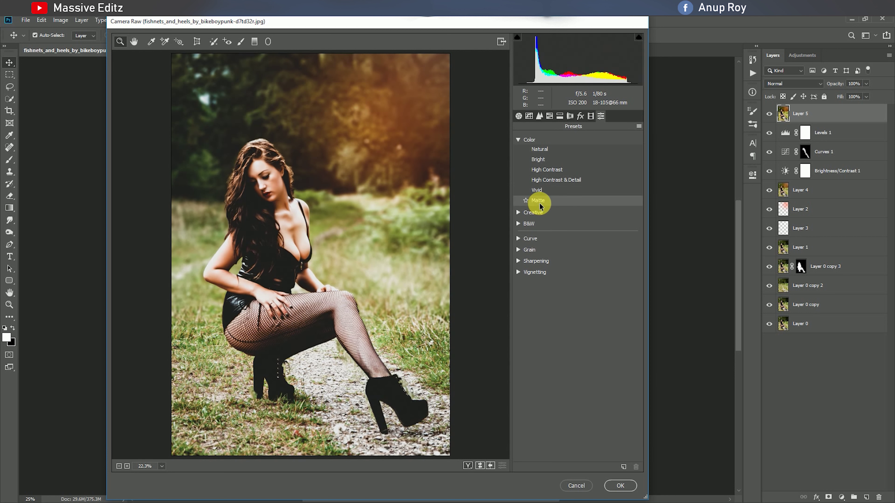
pyautogui.click(570, 116)
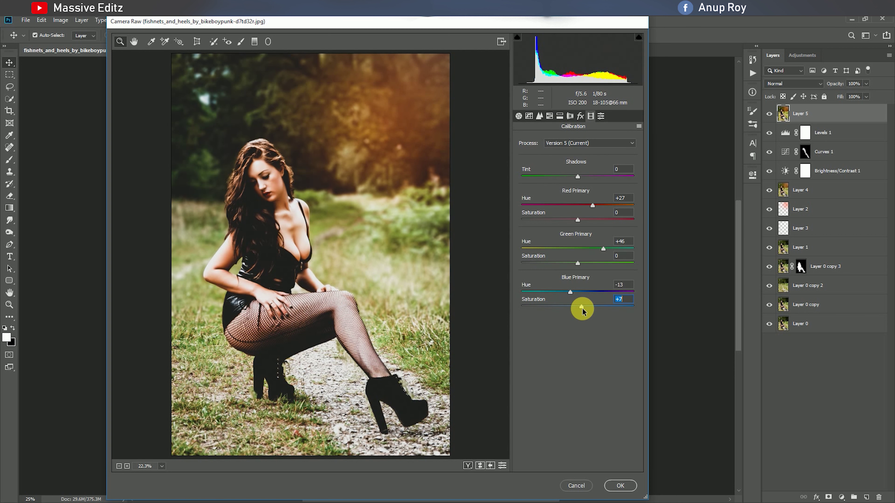
pyautogui.moveTo(578, 306); pyautogui.dragTo(566, 307)
# Draw a radial filter around the woman with Highlights and Exposure at −0.90, then apply the grade.
pyautogui.click(268, 41)
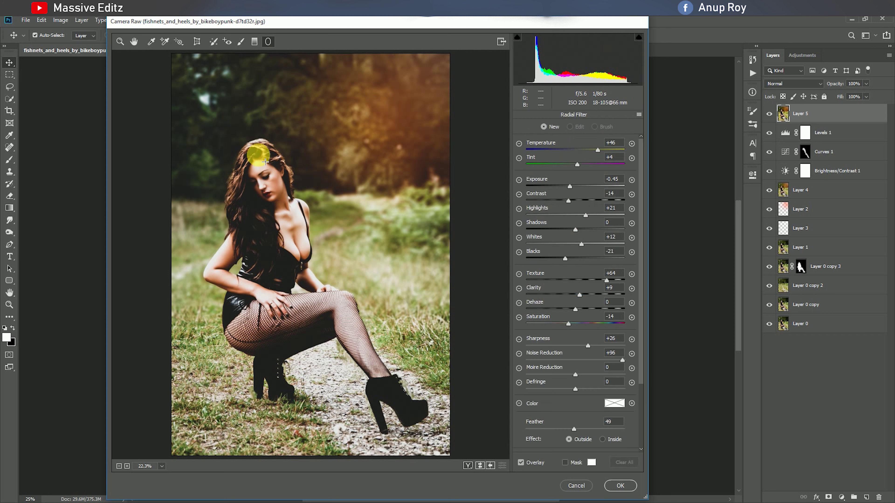
pyautogui.moveTo(256, 151)
pyautogui.mouseDown()
pyautogui.moveTo(329, 312)
pyautogui.moveTo(275, 200)
pyautogui.mouseUp()
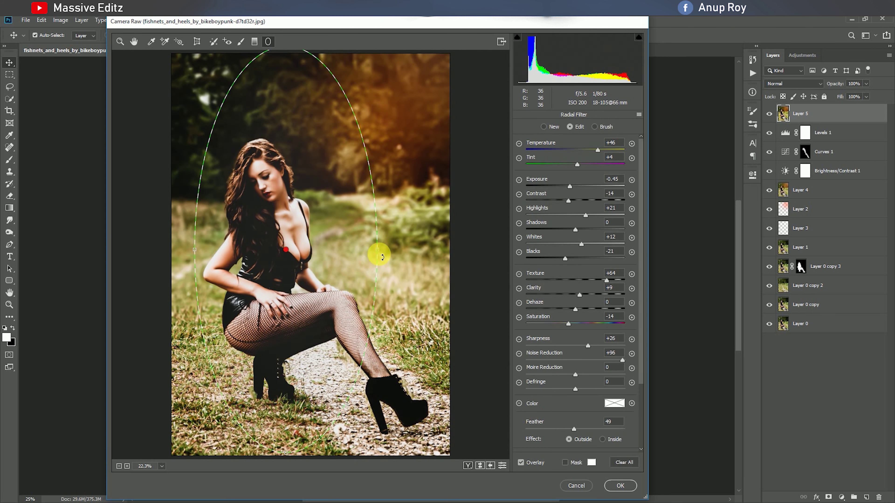
pyautogui.moveTo(379, 253); pyautogui.dragTo(396, 252)
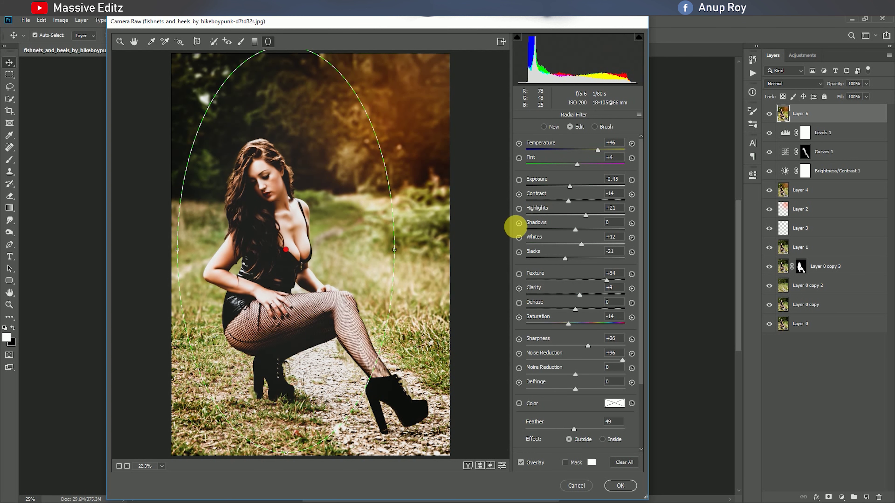
pyautogui.doubleClick(575, 216)
pyautogui.moveTo(575, 219)
pyautogui.mouseDown()
pyautogui.moveTo(587, 216)
pyautogui.moveTo(575, 221)
pyautogui.mouseUp()
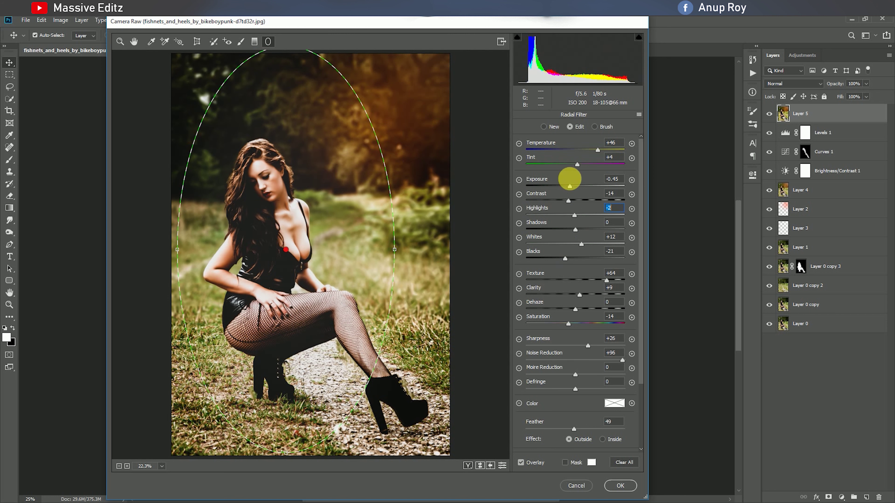
pyautogui.moveTo(570, 186); pyautogui.dragTo(572, 189)
pyautogui.click(620, 486)
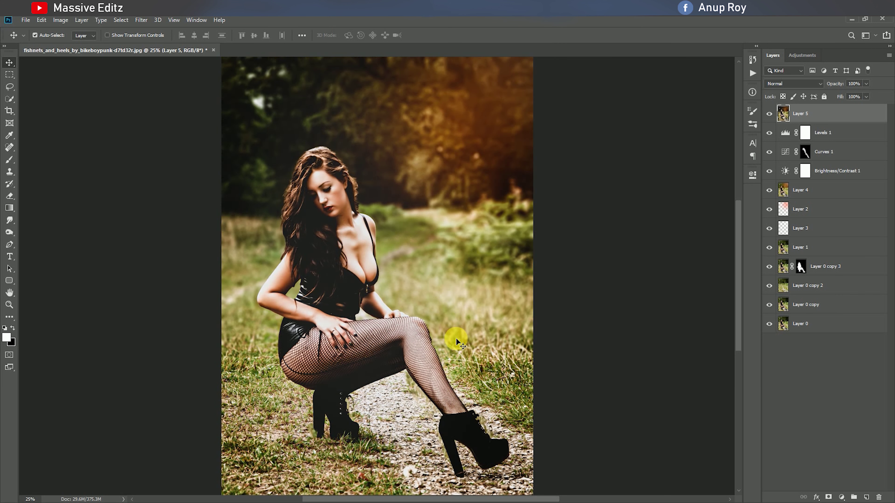
# Hide the old adjustment and copy layers and add Brightness/Contrast with Brightness −6.
pyautogui.moveTo(769, 133); pyautogui.dragTo(770, 176)
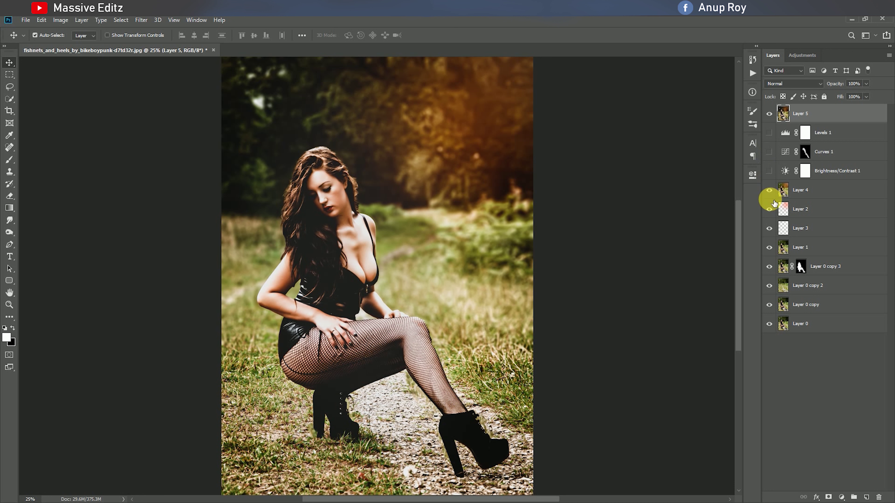
pyautogui.moveTo(773, 212); pyautogui.dragTo(775, 305)
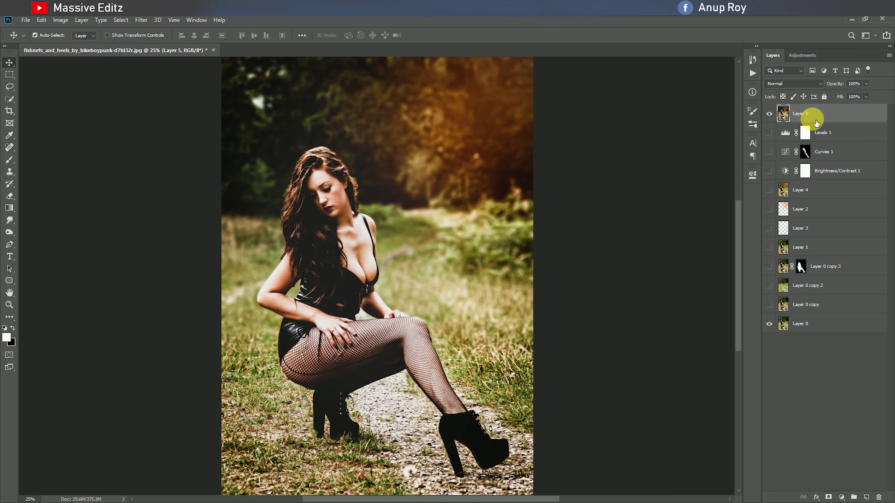
pyautogui.click(842, 497)
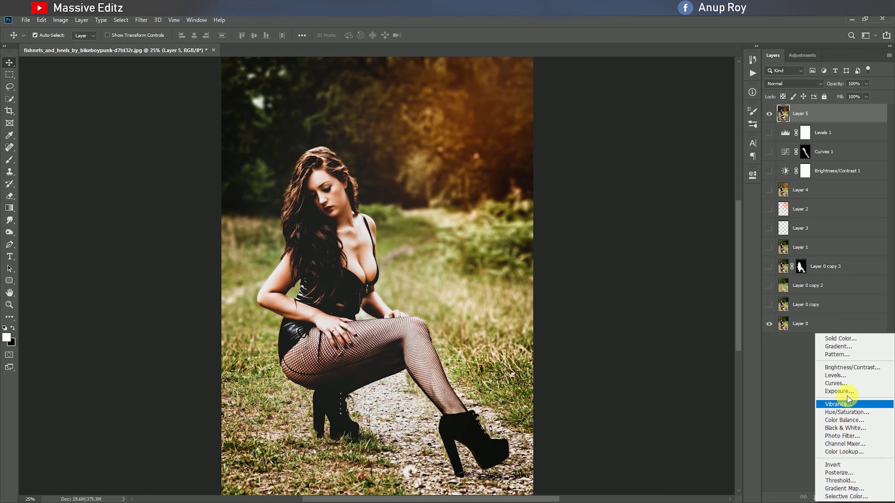
pyautogui.click(852, 367)
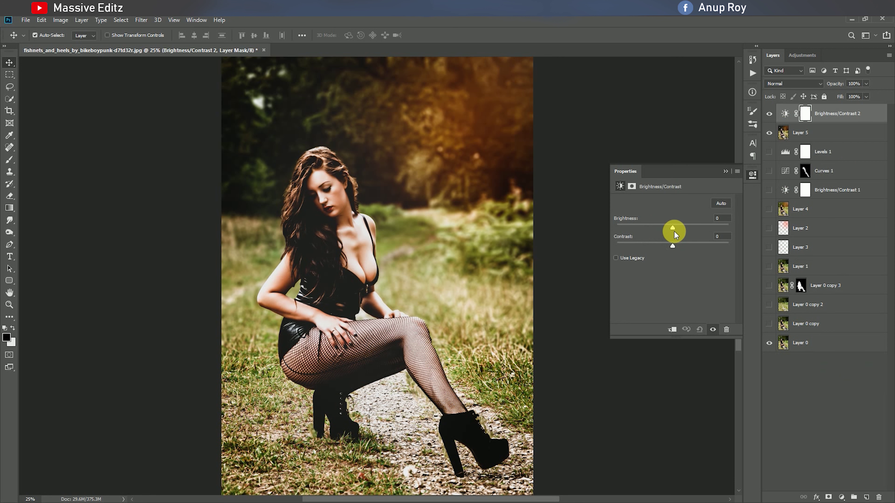
pyautogui.moveTo(674, 227); pyautogui.dragTo(671, 229)
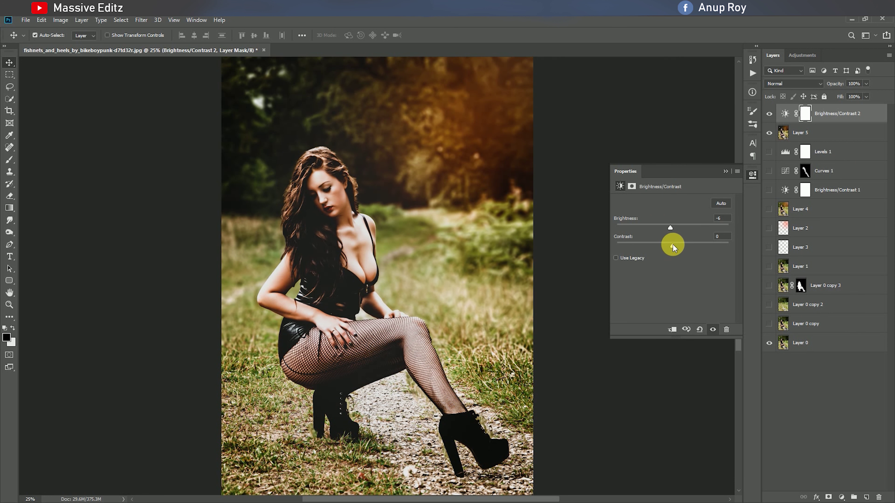
# Add a Color Lookup adjustment layer above Brightness/Contrast 2.
pyautogui.click(725, 172)
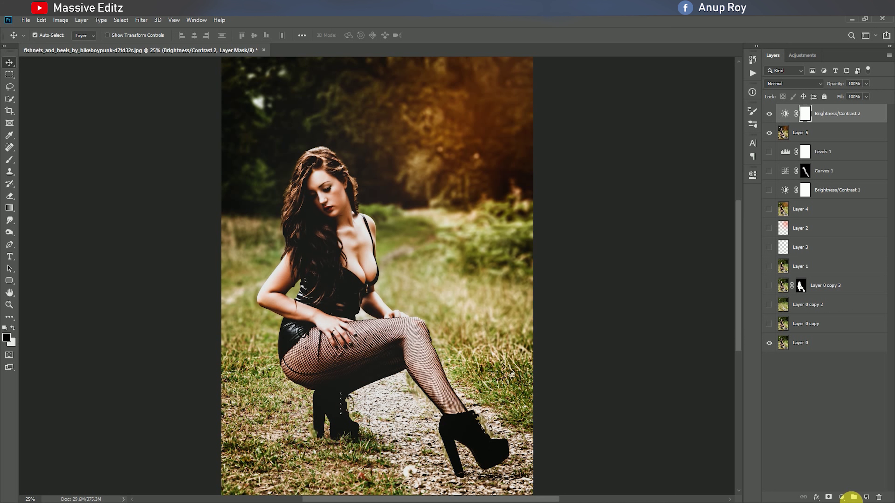
pyautogui.click(842, 497)
pyautogui.click(843, 444)
# Preview 3DLUT looks such as Bleach Bypass and settle on DropBlues.3DL.
pyautogui.click(706, 203)
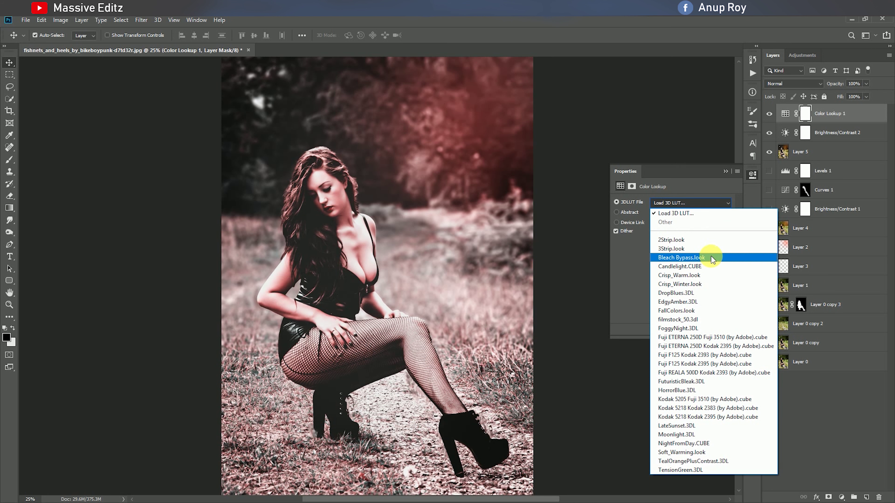
pyautogui.click(711, 257)
pyautogui.press('Down')
pyautogui.press('Down')
pyautogui.press('Down')
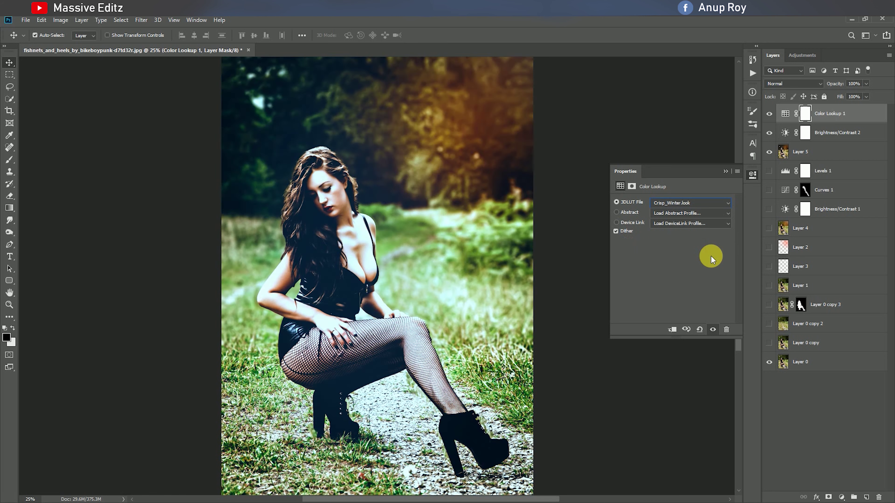
pyautogui.press('Down')
pyautogui.press('Down')
pyautogui.press('Up')
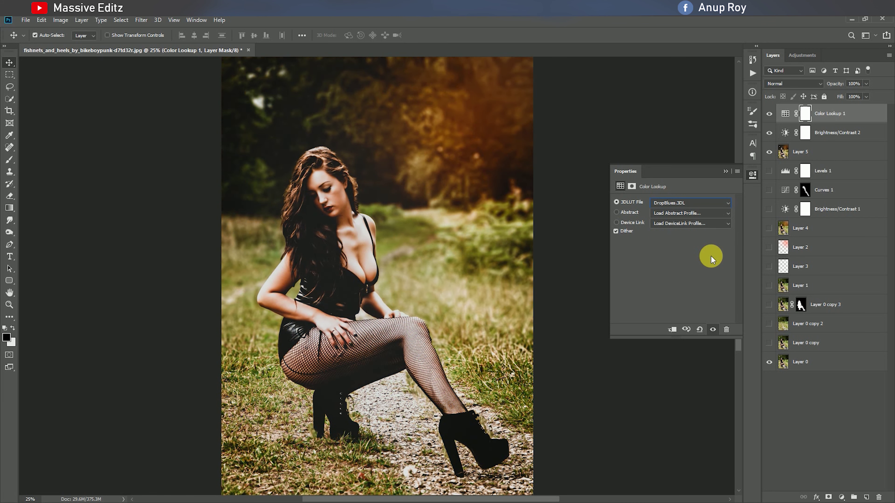
pyautogui.click(726, 171)
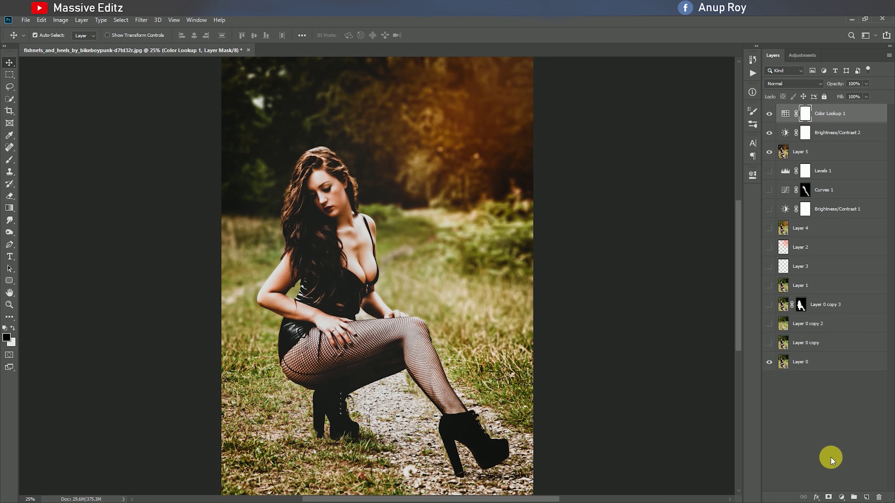
# Stamp all visible edits into Layer 6, hide the layers below, and toggle it for comparison.
pyautogui.hotkey('ctrl', 'shift', 'alt', 'e')
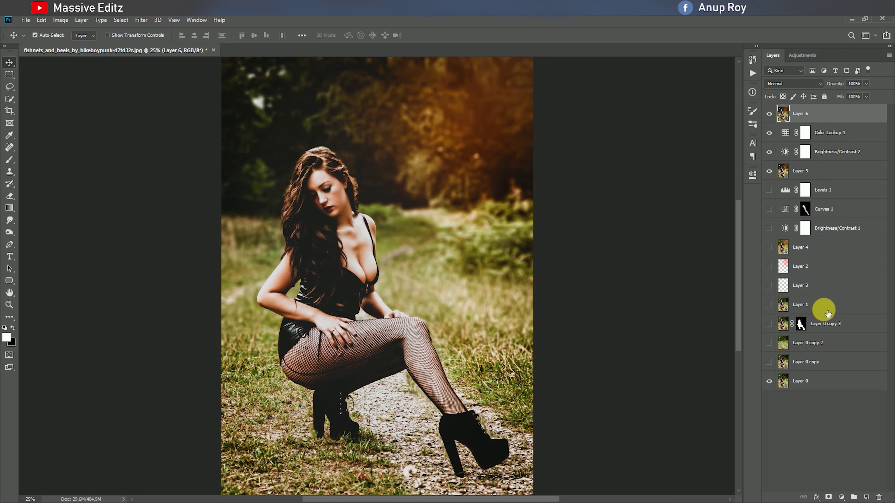
pyautogui.moveTo(769, 133); pyautogui.dragTo(769, 171)
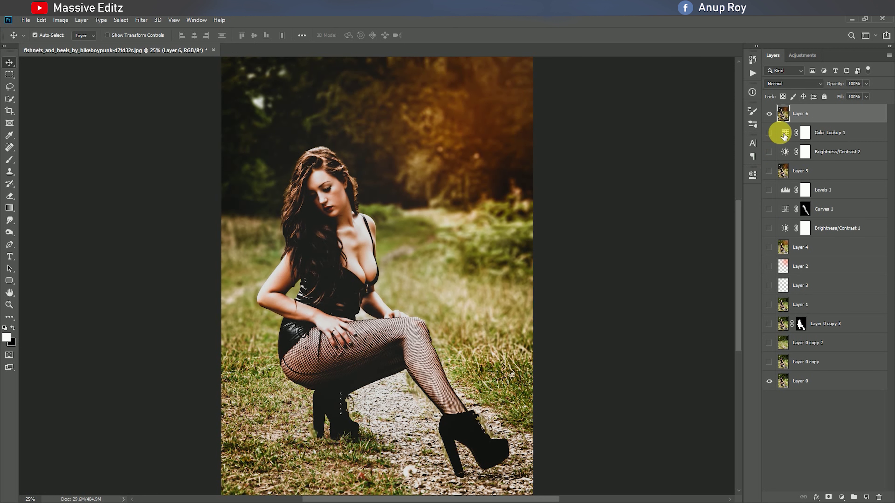
pyautogui.click(769, 114)
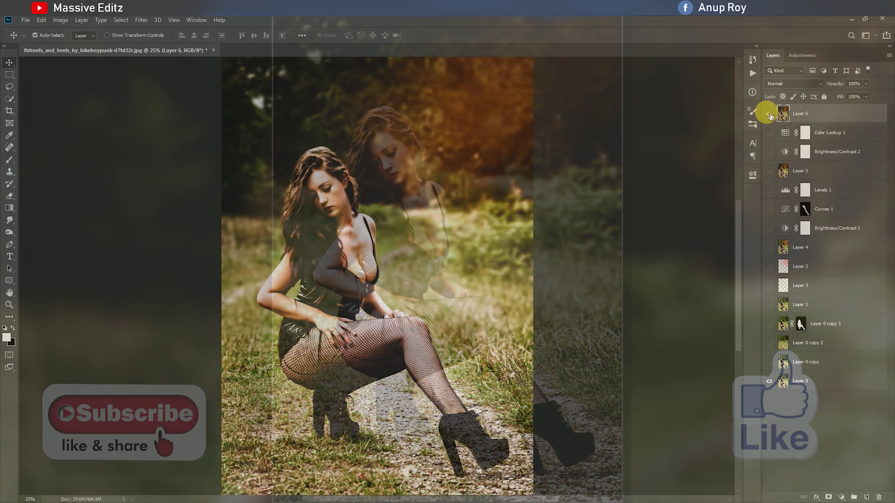